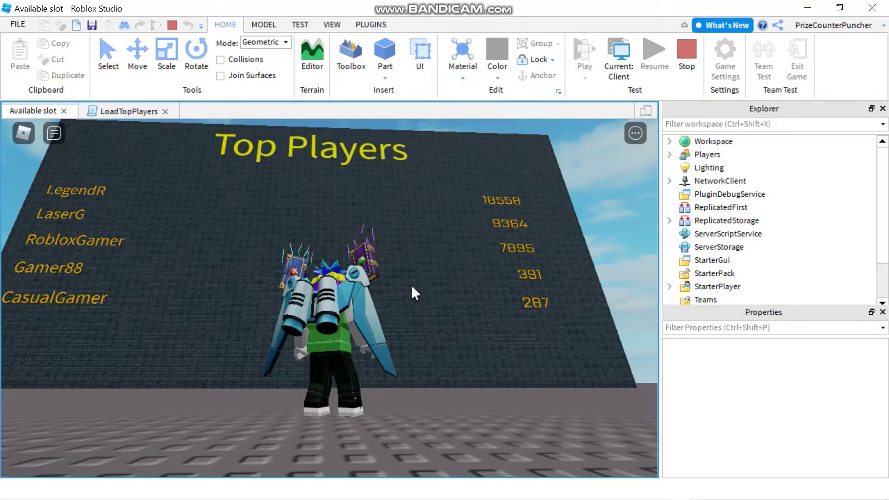
- Stop the playtest and add a SurfaceGui to the TopPlayersWall part
{"action": "key", "text": "shift+F5"}
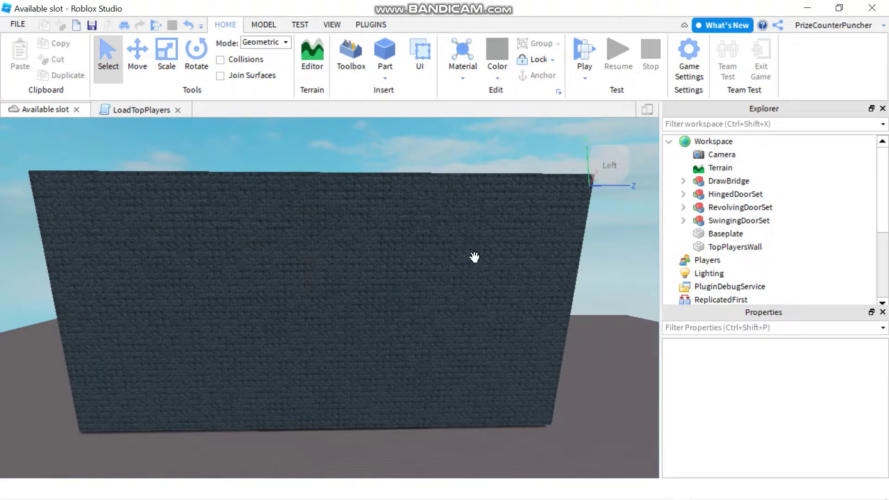
{"action": "left_click", "coordinate": [727, 247]}
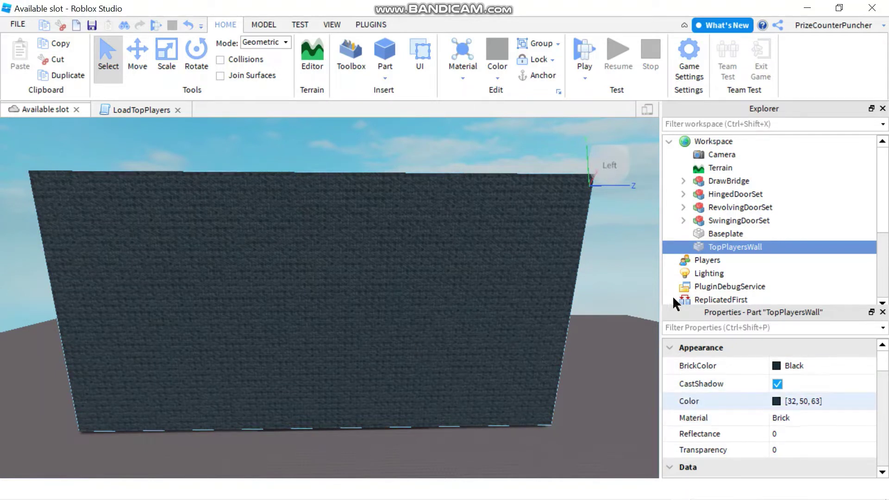
{"action": "mouse_move", "coordinate": [729, 254]}
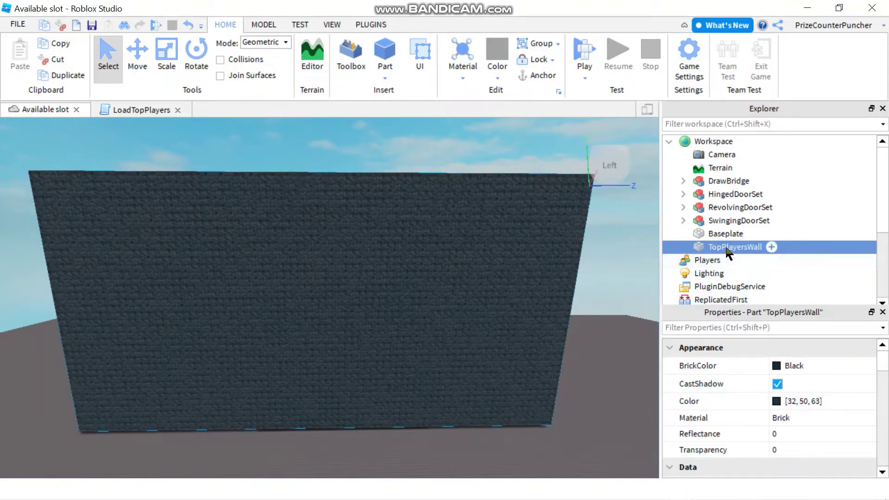
{"action": "left_click", "coordinate": [772, 248]}
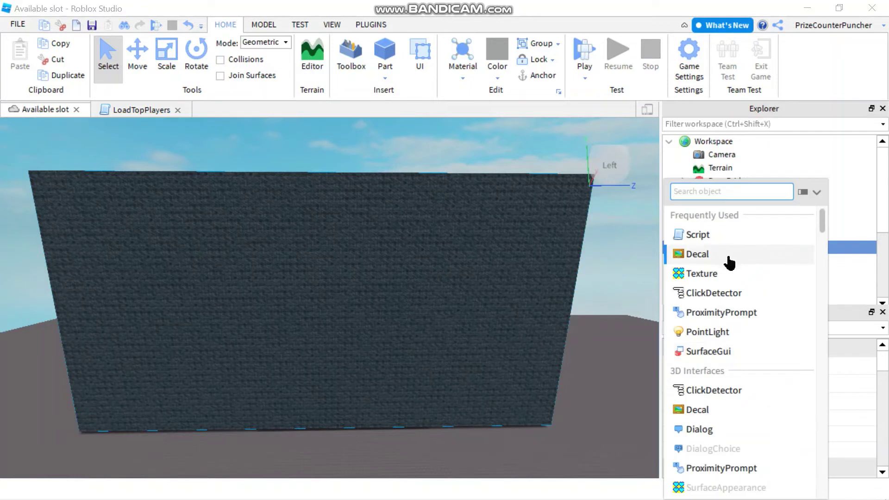
{"action": "left_click", "coordinate": [721, 351]}
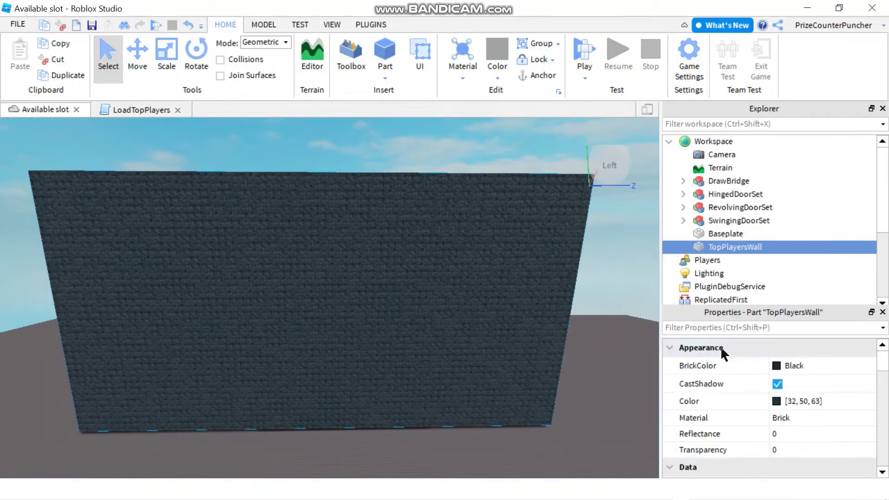
- Add a TextLabel inside the SurfaceGui of TopPlayersWall
{"action": "left_click", "coordinate": [742, 259]}
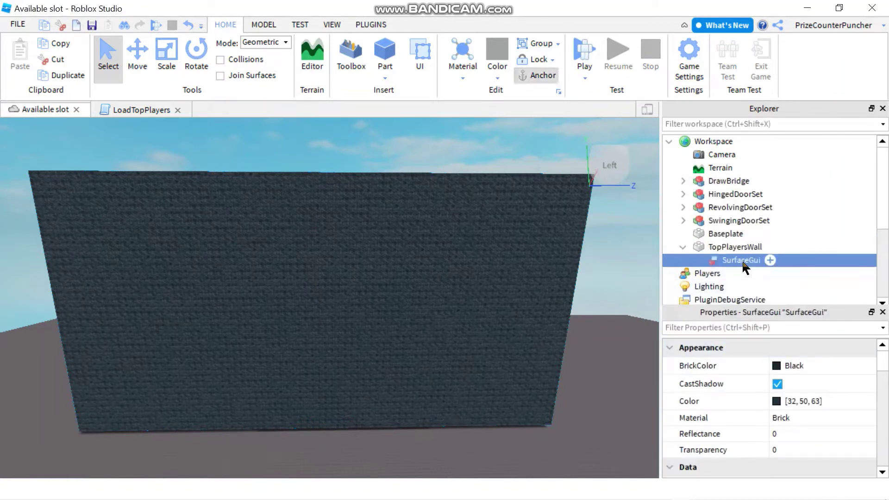
{"action": "left_click", "coordinate": [770, 258]}
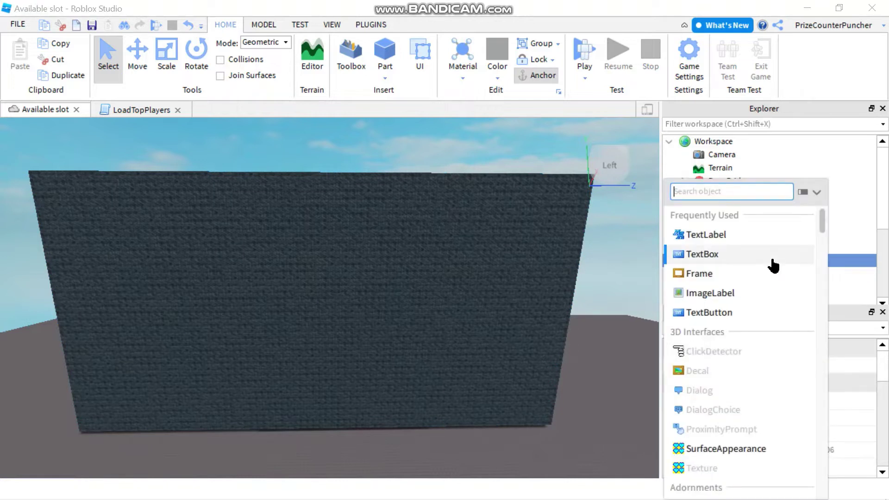
{"action": "left_click", "coordinate": [714, 236]}
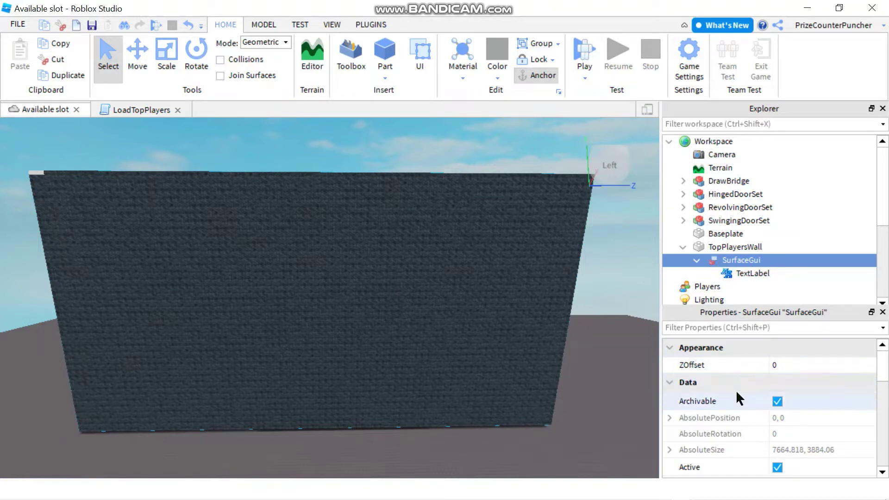
- Try the Back, Bottom and Left options for the SurfaceGui's Face property, ending on Front
{"action": "scroll", "coordinate": [735, 390], "scroll_direction": "down", "scroll_amount": 2}
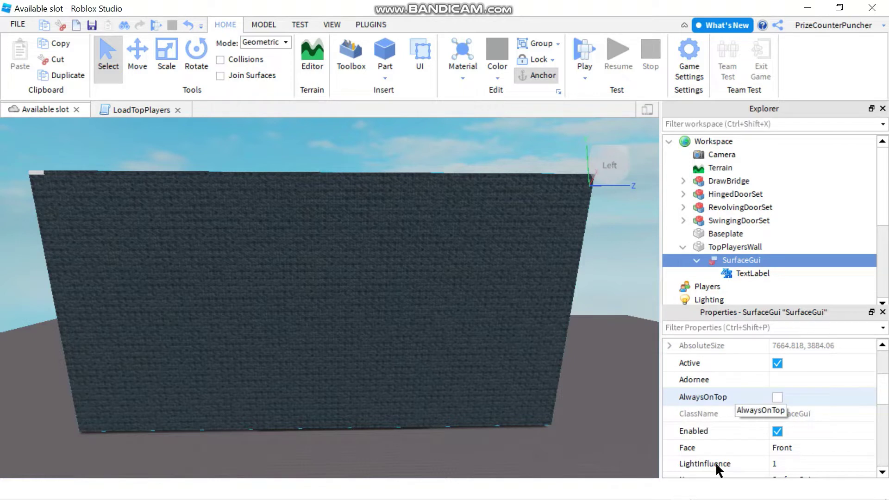
{"action": "left_click", "coordinate": [788, 449]}
{"action": "left_click", "coordinate": [797, 447]}
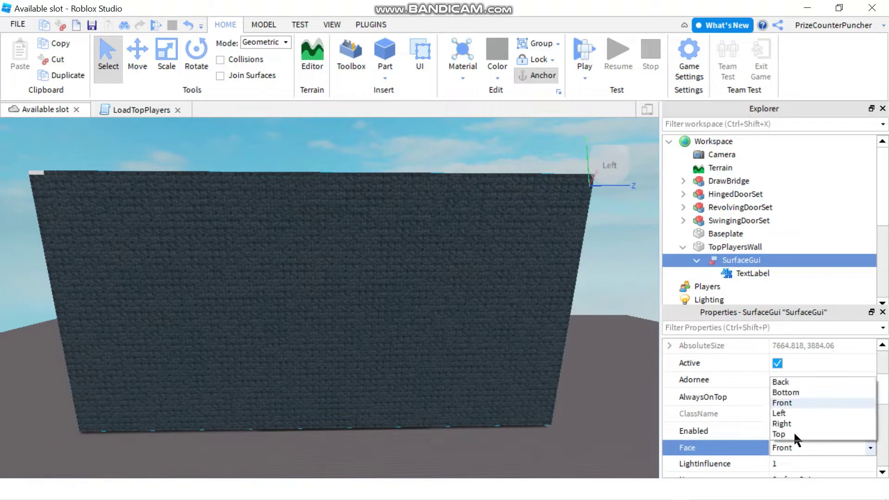
{"action": "left_click", "coordinate": [788, 382]}
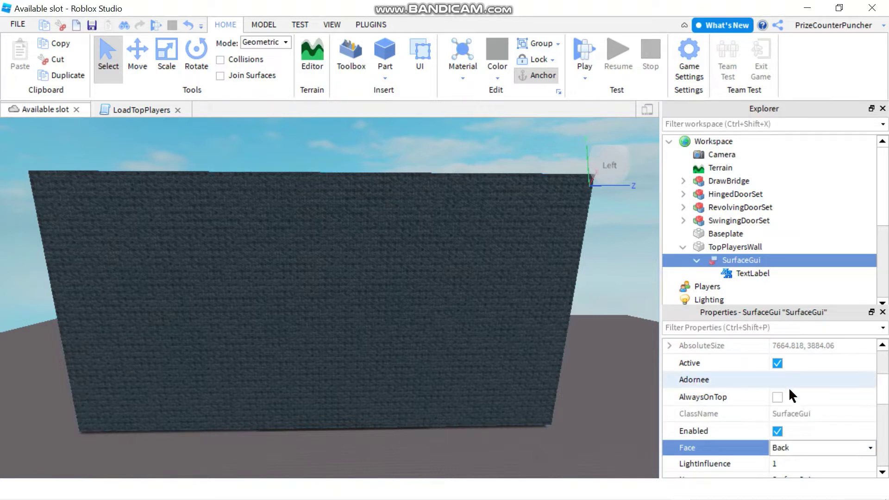
{"action": "left_click", "coordinate": [795, 449]}
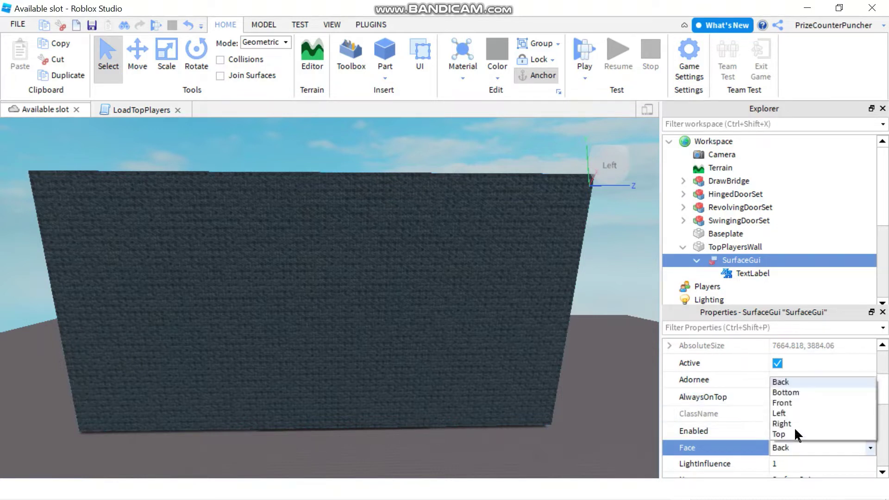
{"action": "left_click", "coordinate": [791, 393]}
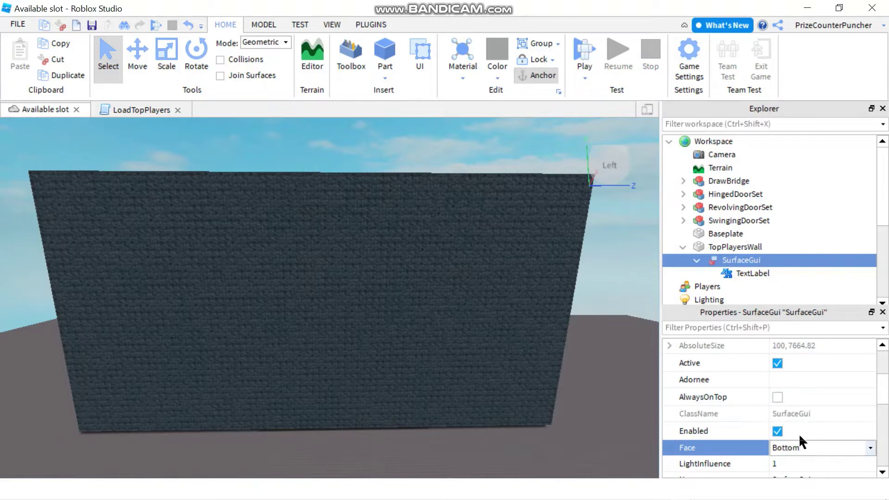
{"action": "left_click", "coordinate": [797, 448]}
{"action": "left_click", "coordinate": [793, 410]}
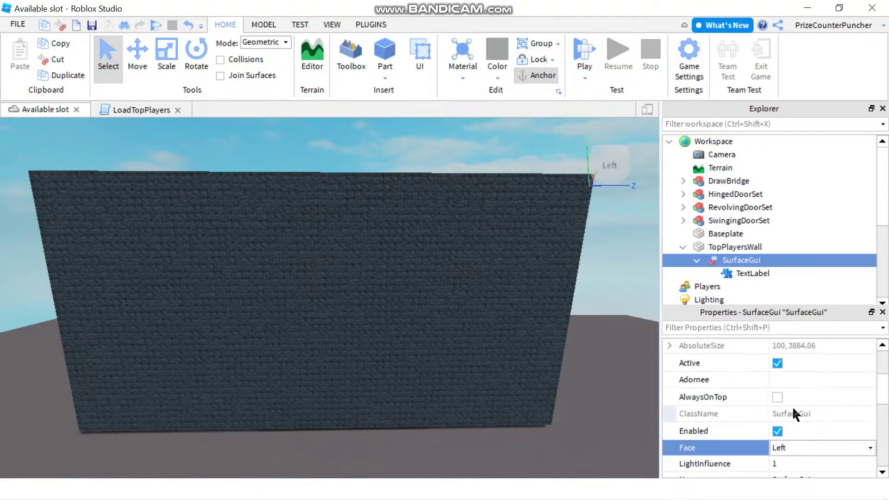
{"action": "left_click", "coordinate": [799, 448]}
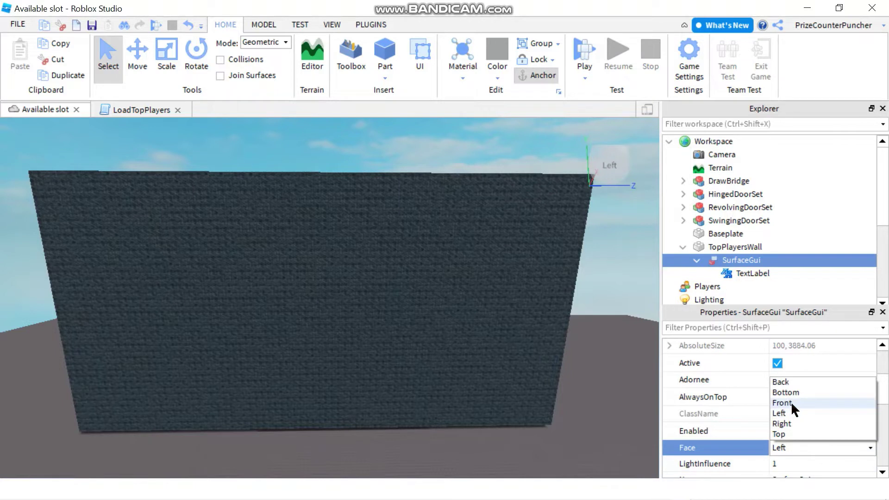
{"action": "left_click", "coordinate": [790, 402]}
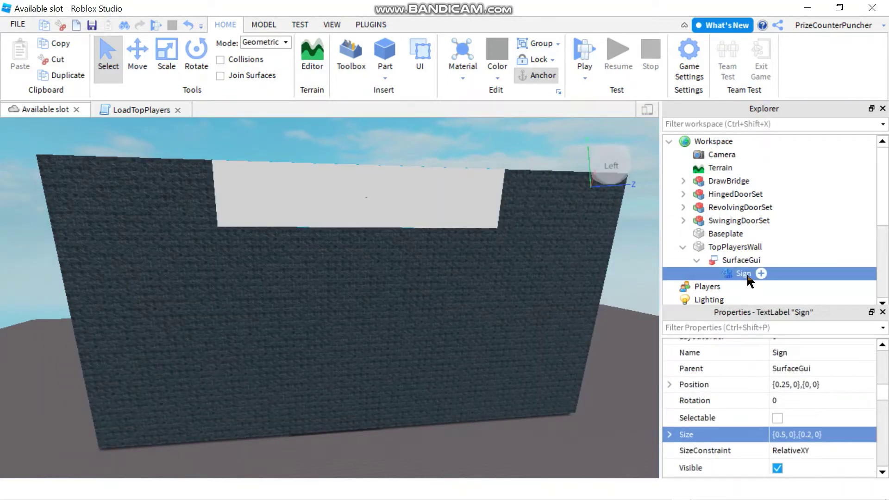
- Review the Sign label's name, Position and Size properties
{"action": "key", "text": "F2"}
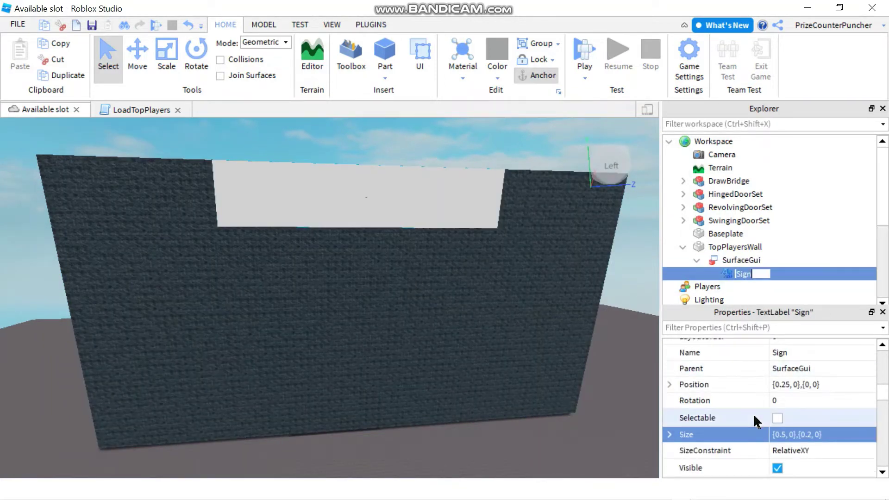
{"action": "left_click", "coordinate": [732, 382]}
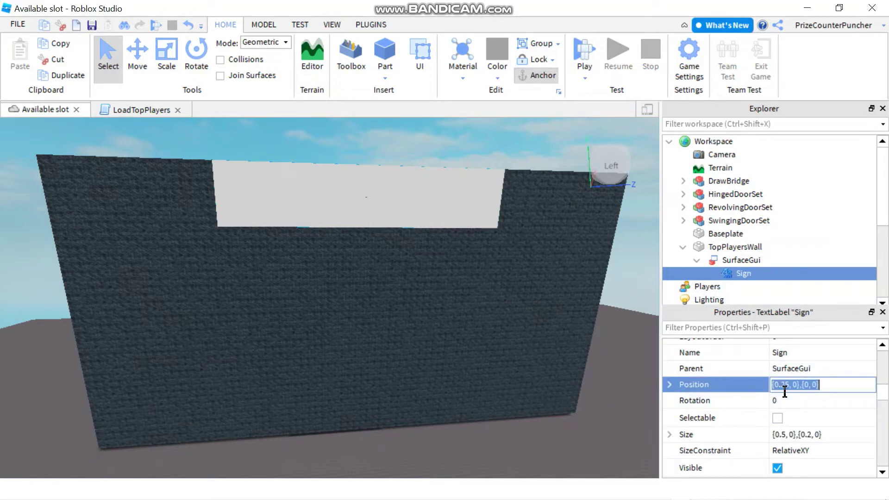
{"action": "key", "text": "End"}
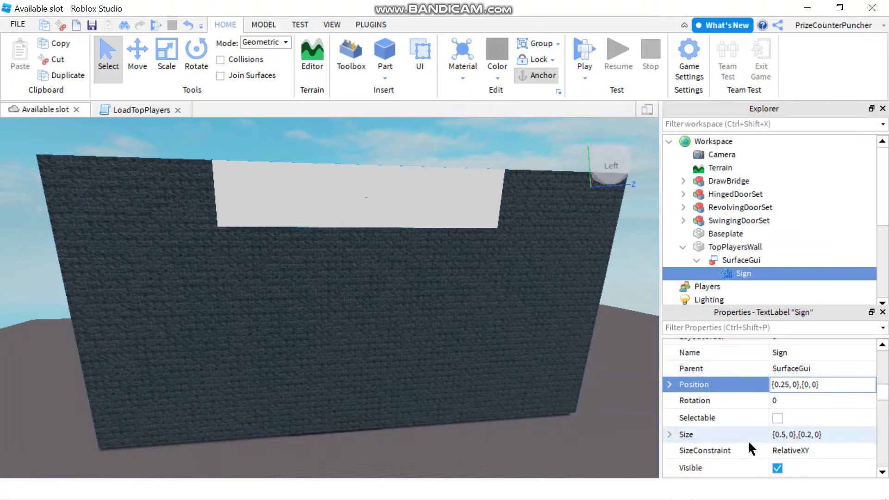
{"action": "left_click", "coordinate": [831, 434]}
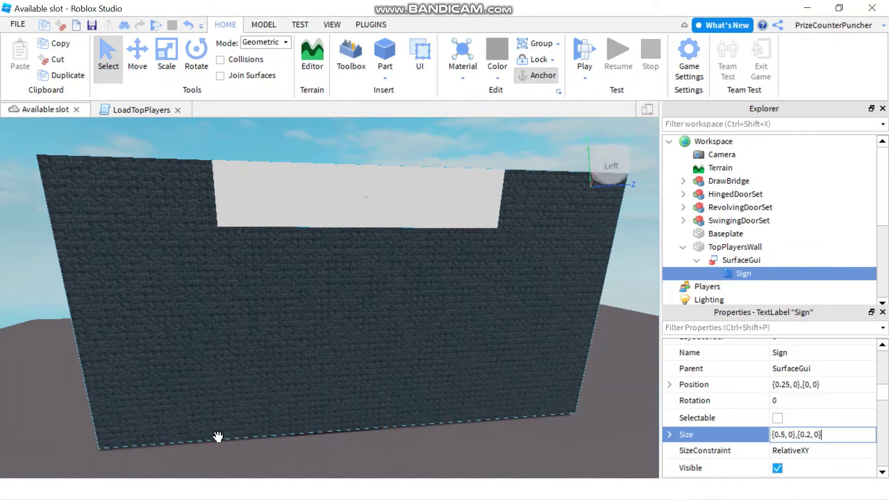
- Enable RichText and TextScaled for the Sign label
{"action": "scroll", "coordinate": [667, 407], "scroll_direction": "down", "scroll_amount": 5}
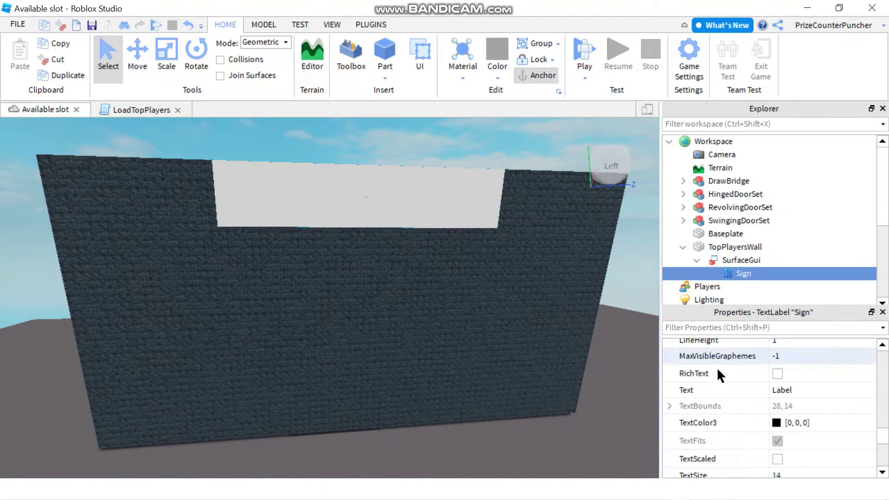
{"action": "left_click", "coordinate": [778, 373]}
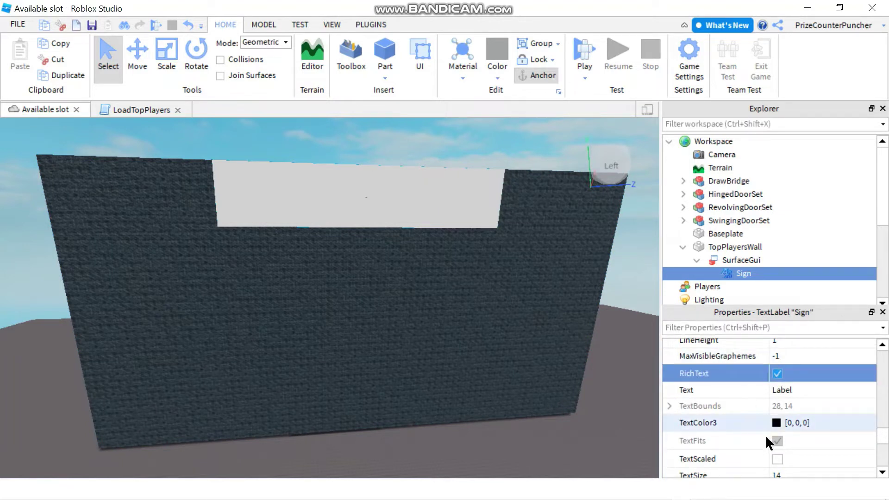
{"action": "left_click", "coordinate": [777, 458]}
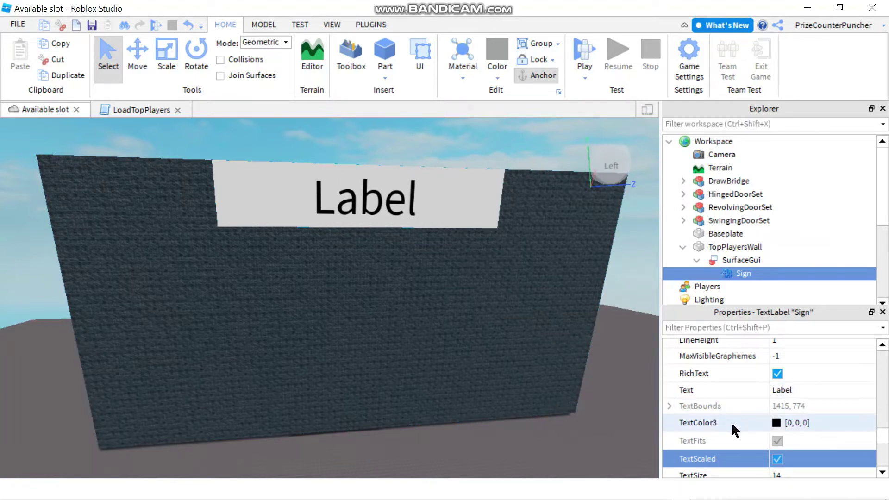
- Set the Sign label's TextColor3 to yellow (255, 255, 0)
{"action": "left_click", "coordinate": [777, 425]}
{"action": "left_click", "coordinate": [419, 203]}
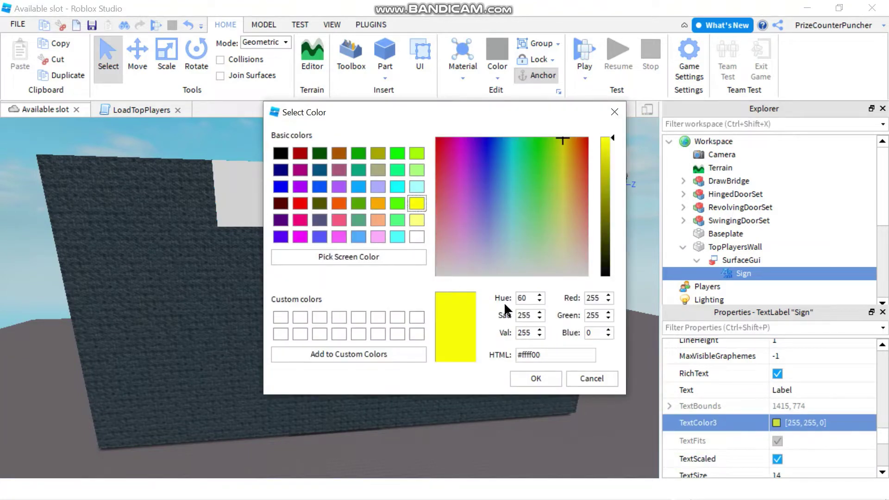
{"action": "left_click", "coordinate": [536, 379]}
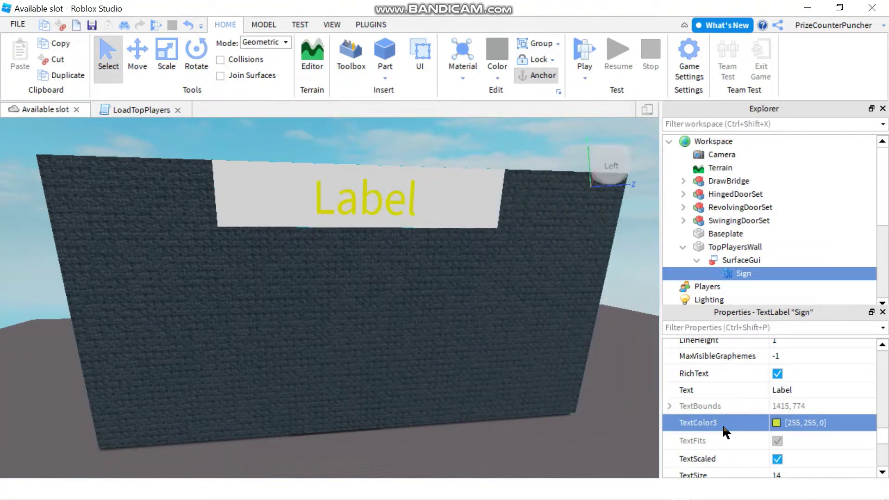
- Set the Sign label's BackgroundTransparency to 1
{"action": "scroll", "coordinate": [722, 426], "scroll_direction": "down", "scroll_amount": 3}
{"action": "scroll", "coordinate": [723, 430], "scroll_direction": "up", "scroll_amount": 5}
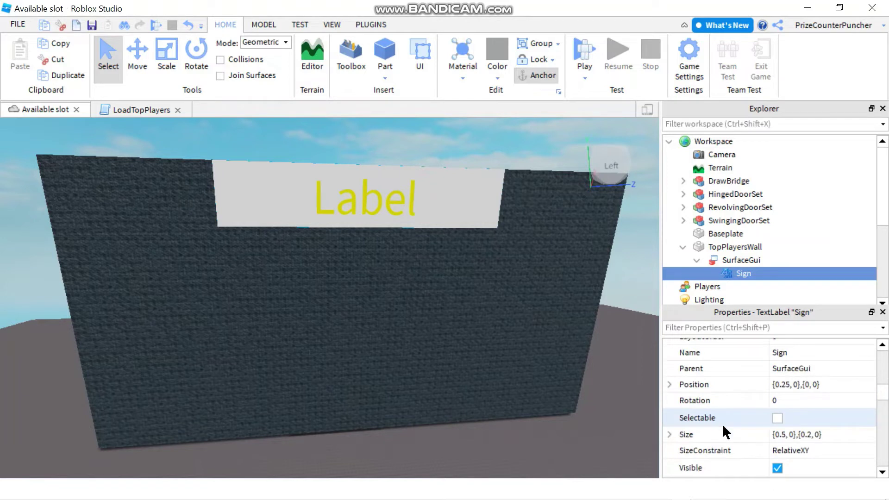
{"action": "scroll", "coordinate": [723, 427], "scroll_direction": "up", "scroll_amount": 5}
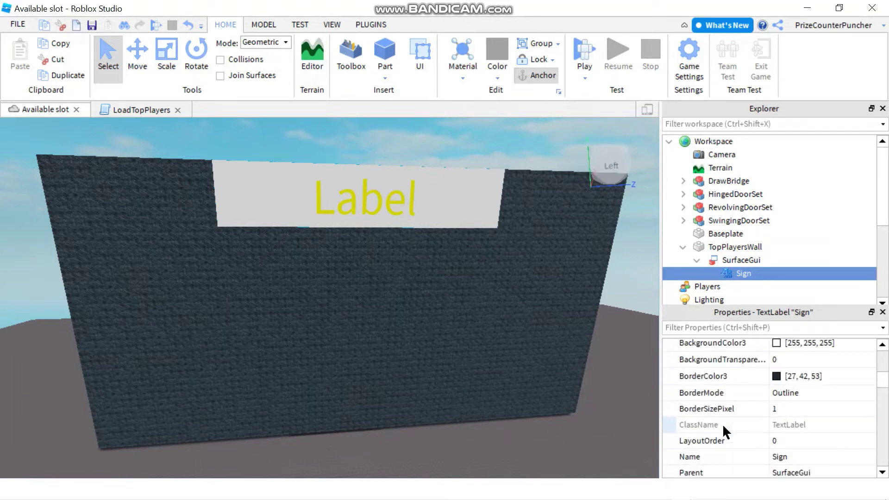
{"action": "left_click", "coordinate": [788, 462]}
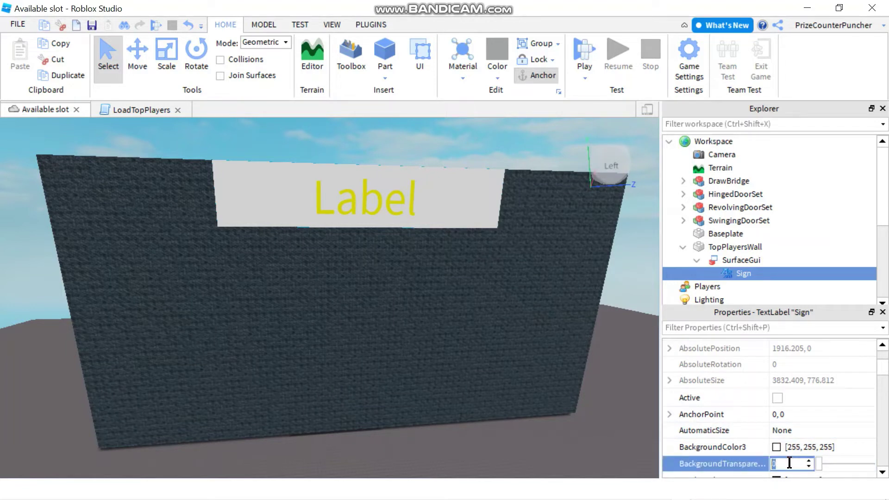
{"action": "type", "text": "1"}
{"action": "key", "text": "Return"}
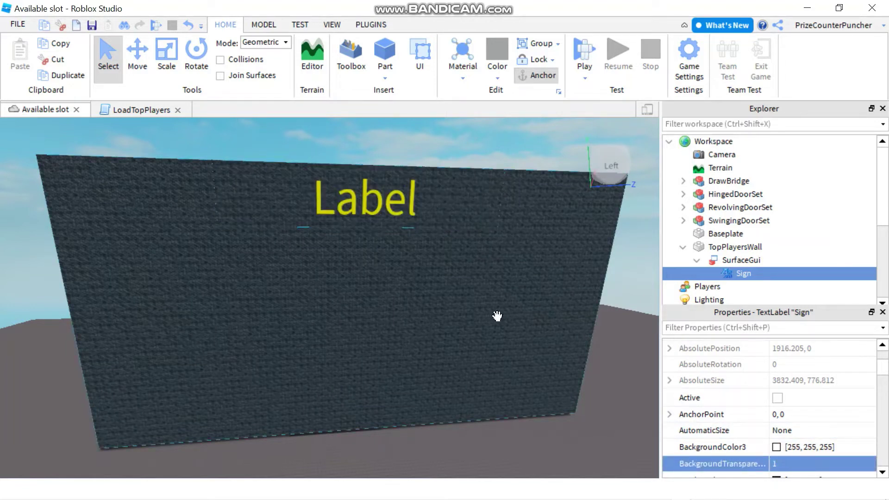
- Duplicate the Sign label and rename the copy P1
{"action": "right_click", "coordinate": [743, 274]}
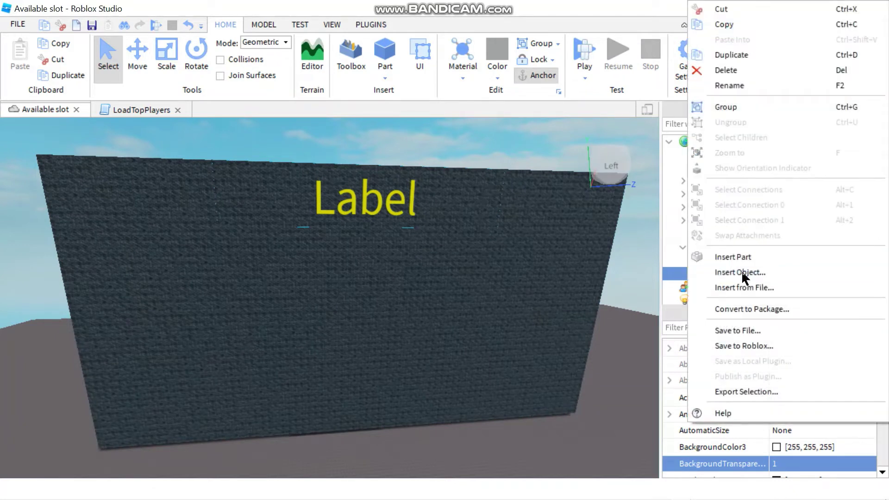
{"action": "left_click", "coordinate": [731, 54]}
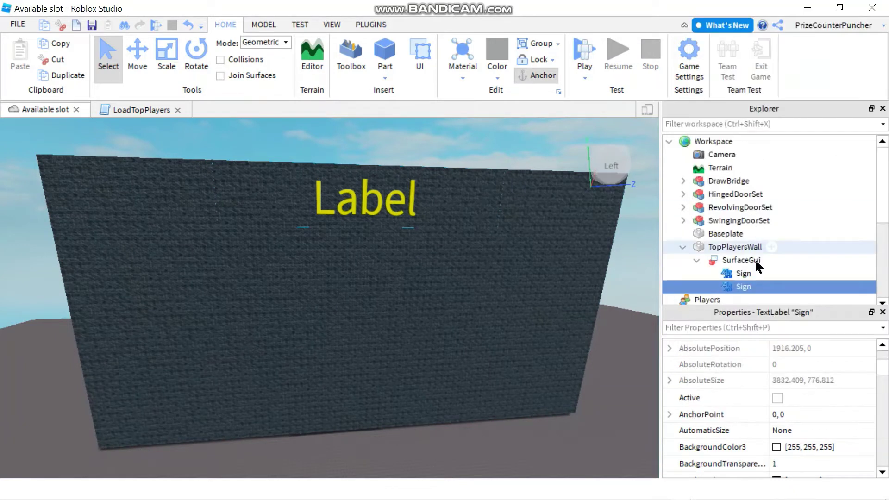
{"action": "left_click", "coordinate": [746, 285]}
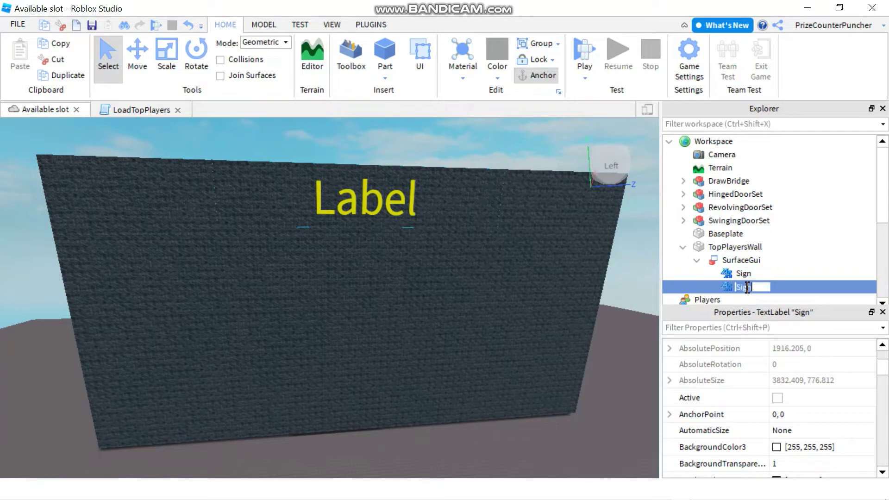
{"action": "type", "text": "P1"}
{"action": "key", "text": "Return"}
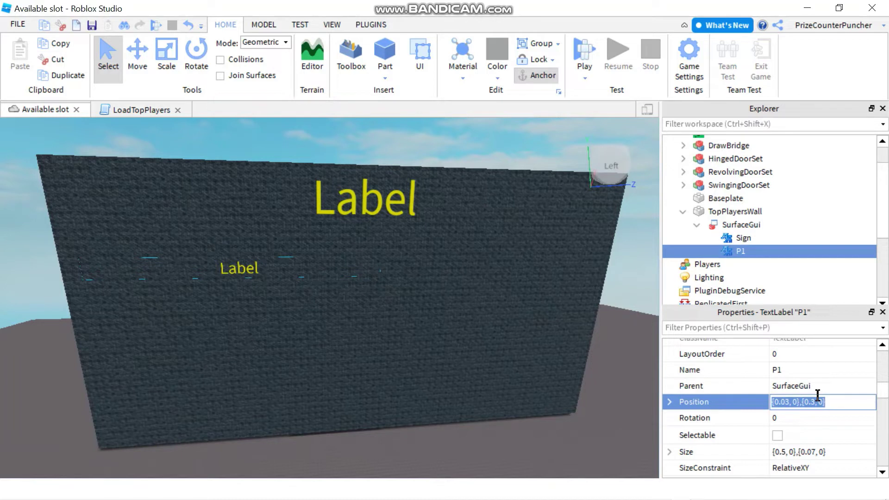
- Review the P1 label's Position and Size properties
{"action": "left_click", "coordinate": [832, 401]}
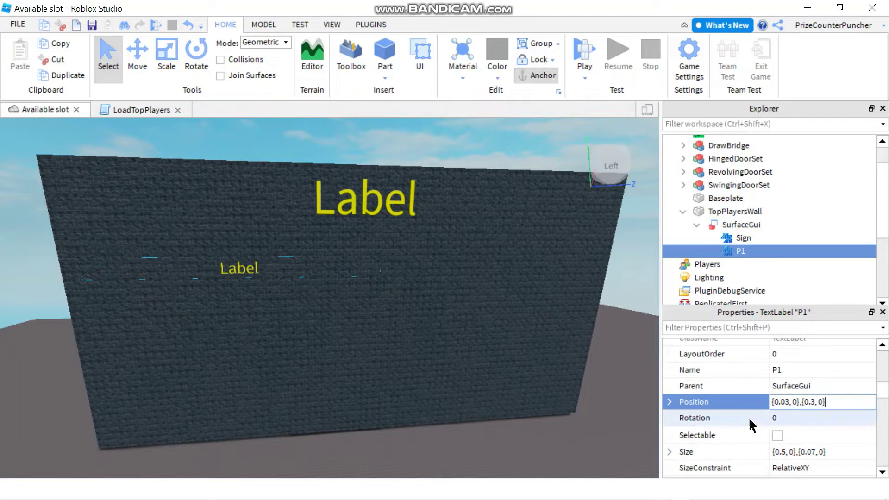
{"action": "left_click", "coordinate": [832, 448]}
{"action": "left_click", "coordinate": [826, 451]}
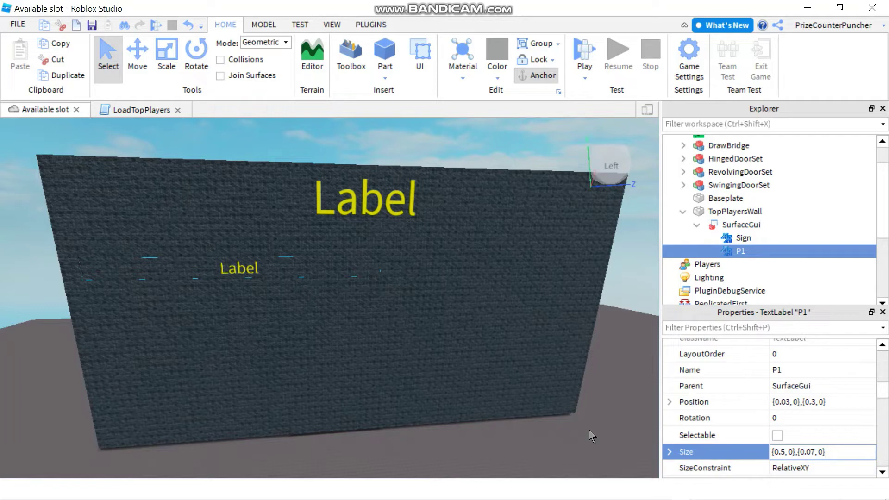
- Duplicate the P1 label under SurfaceGui and rename the copy Pt1
{"action": "mouse_move", "coordinate": [740, 256]}
{"action": "right_click", "coordinate": [740, 256]}
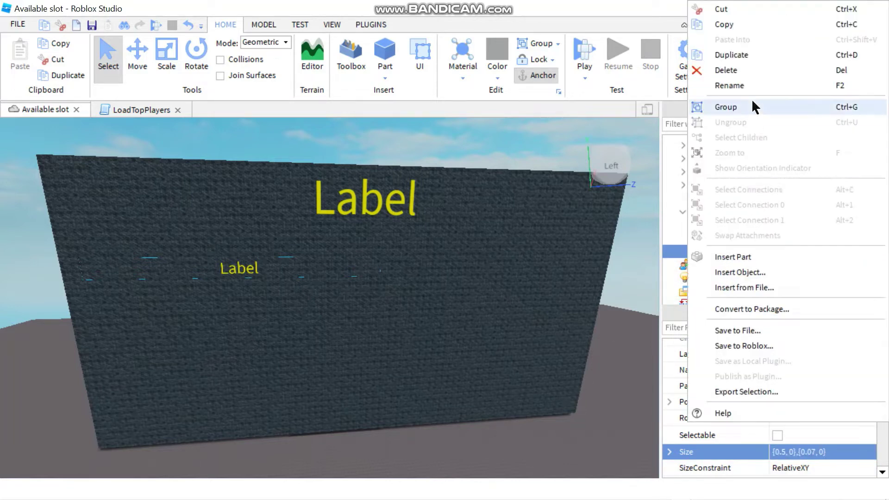
{"action": "left_click", "coordinate": [740, 56]}
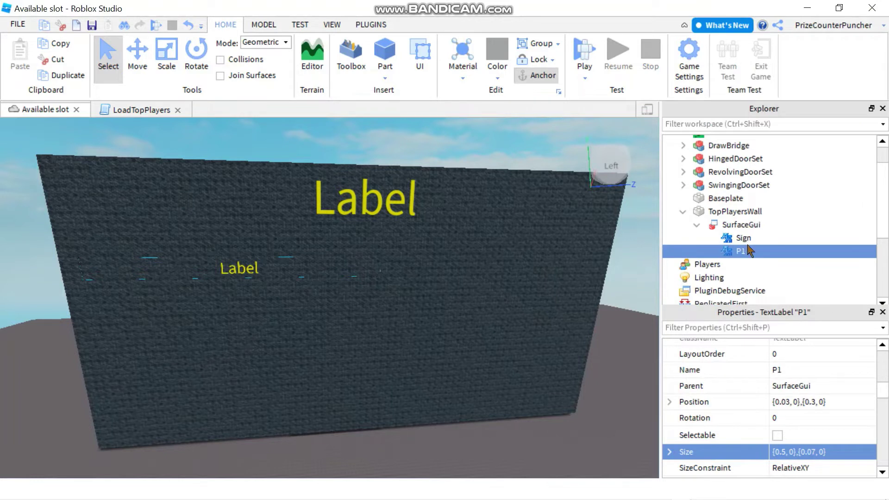
{"action": "key", "text": "ctrl+d"}
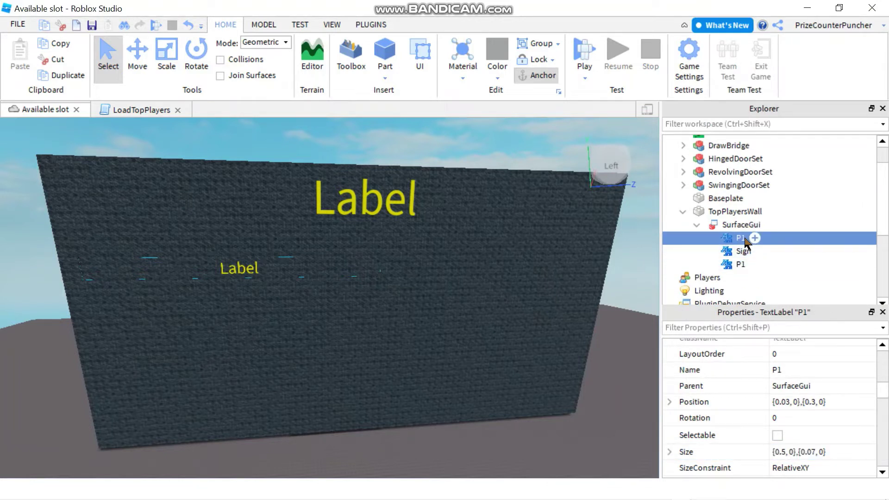
{"action": "left_click", "coordinate": [742, 269]}
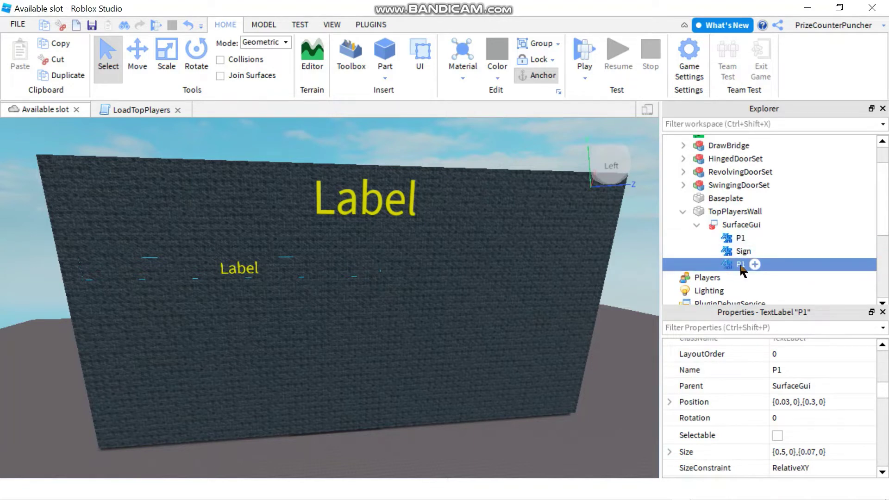
{"action": "left_click", "coordinate": [741, 266]}
{"action": "type", "text": "t"}
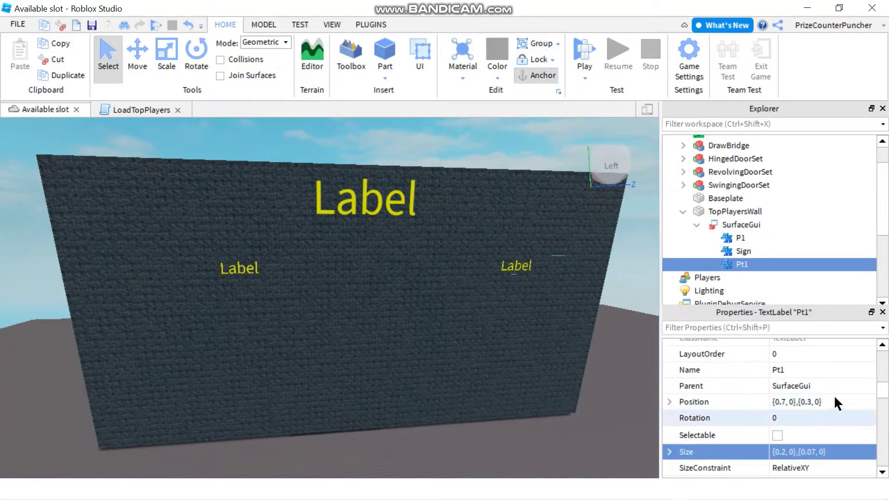
- Review the Pt1 label's Position and Size properties
{"action": "left_click", "coordinate": [834, 402]}
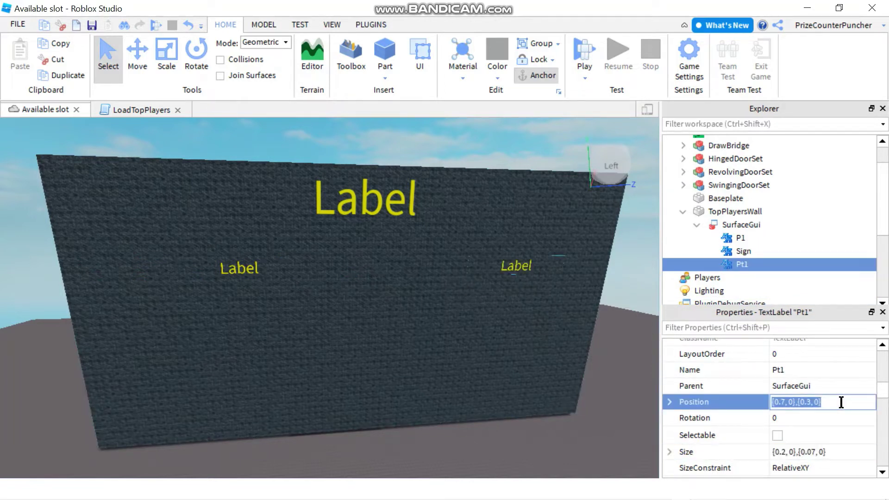
{"action": "left_click", "coordinate": [841, 402]}
{"action": "left_click", "coordinate": [836, 452]}
{"action": "left_click", "coordinate": [839, 452]}
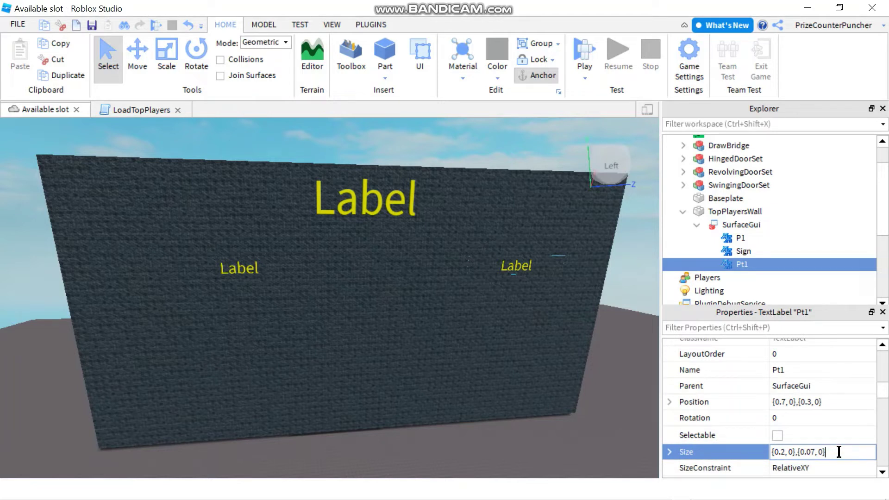
{"action": "left_click", "coordinate": [676, 285]}
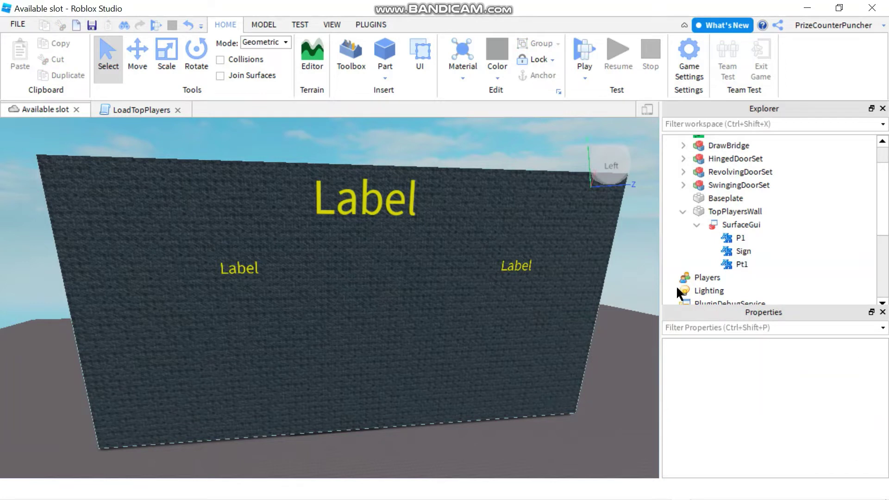
- Duplicate the P1 label and rename the copy P2
{"action": "left_click", "coordinate": [740, 238]}
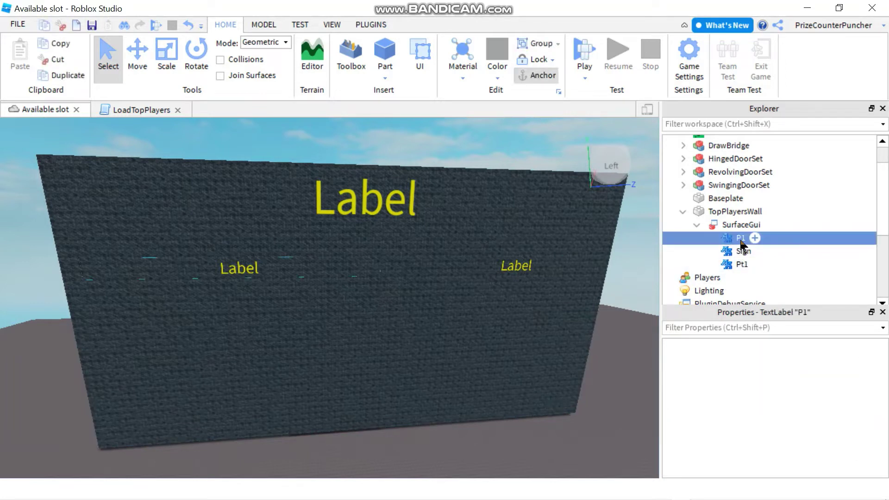
{"action": "right_click", "coordinate": [740, 239]}
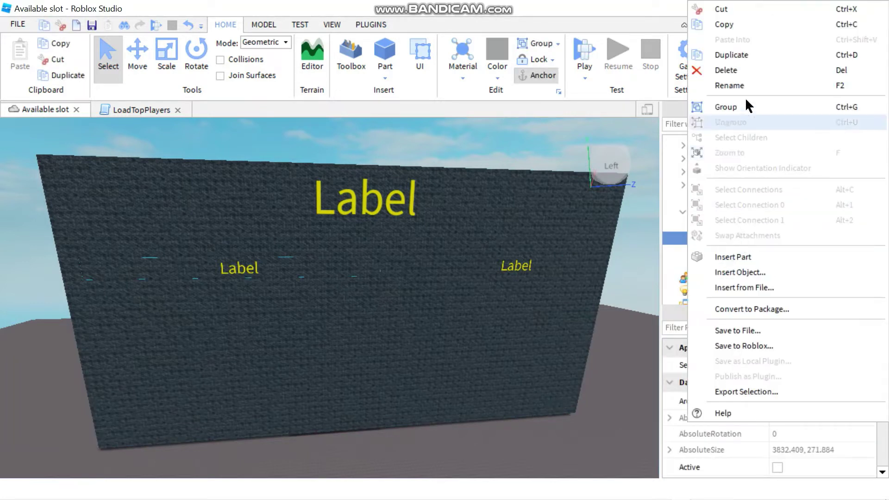
{"action": "left_click", "coordinate": [744, 53]}
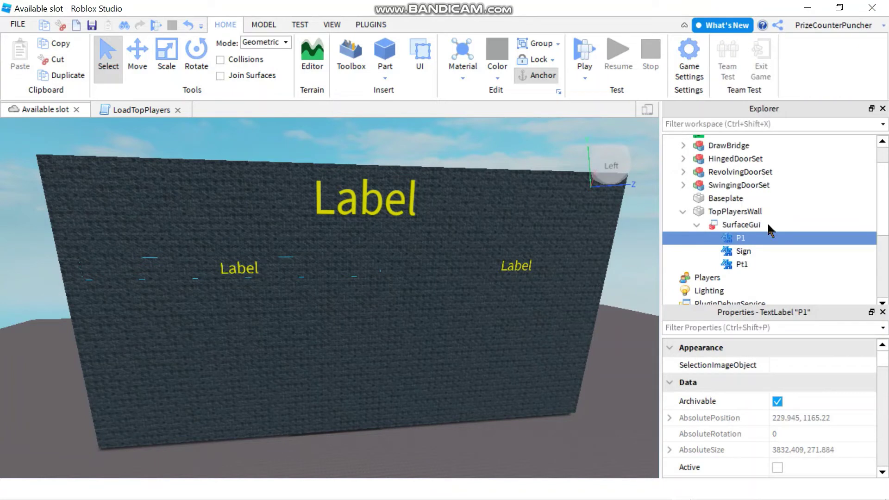
{"action": "left_click", "coordinate": [739, 255]}
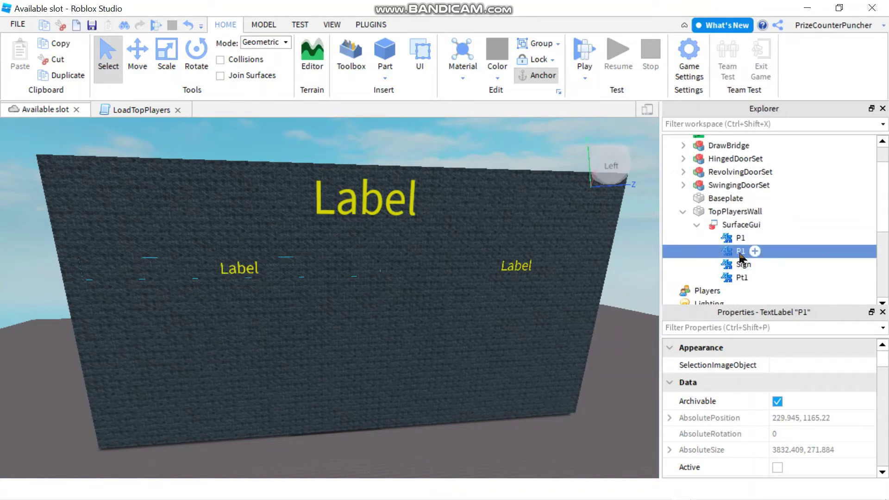
{"action": "left_click", "coordinate": [746, 254]}
{"action": "type", "text": "P2"}
{"action": "key", "text": "Return"}
{"action": "left_click", "coordinate": [741, 251]}
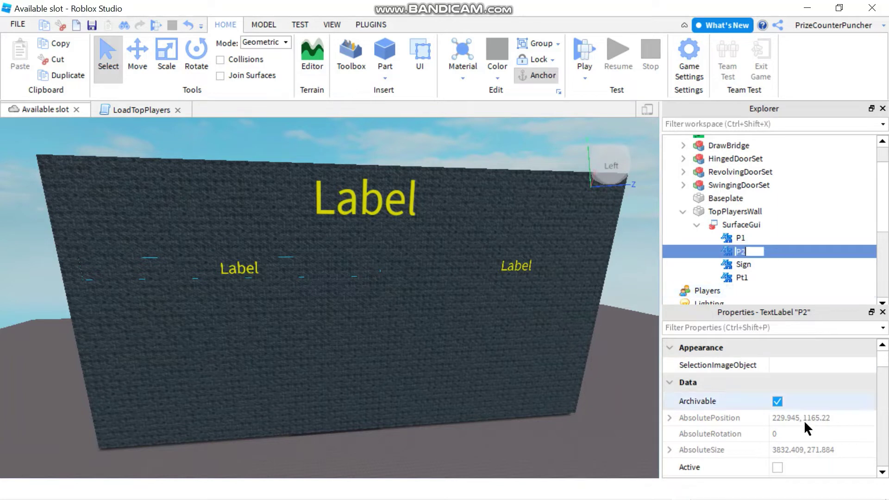
- Set the P2 label's Position to {0.03, 0},{0.4, 0}
{"action": "scroll", "coordinate": [771, 438], "scroll_direction": "down", "scroll_amount": 4}
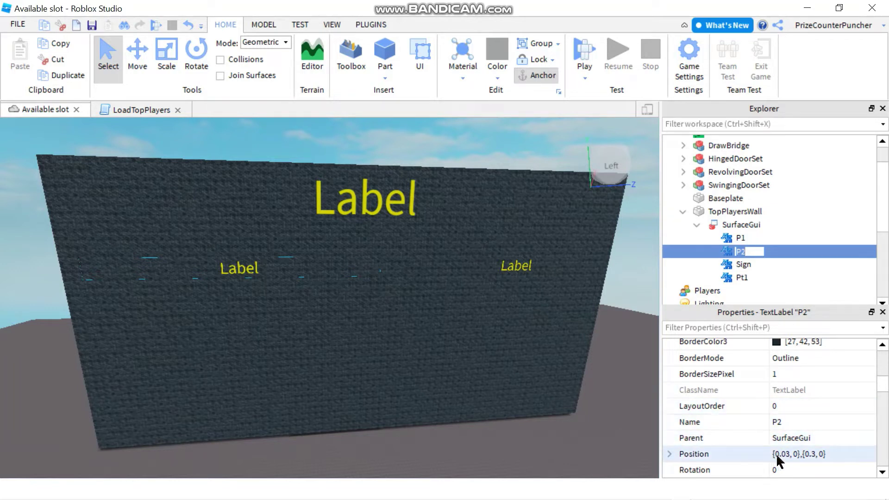
{"action": "left_click", "coordinate": [810, 454]}
{"action": "left_click", "coordinate": [816, 454]}
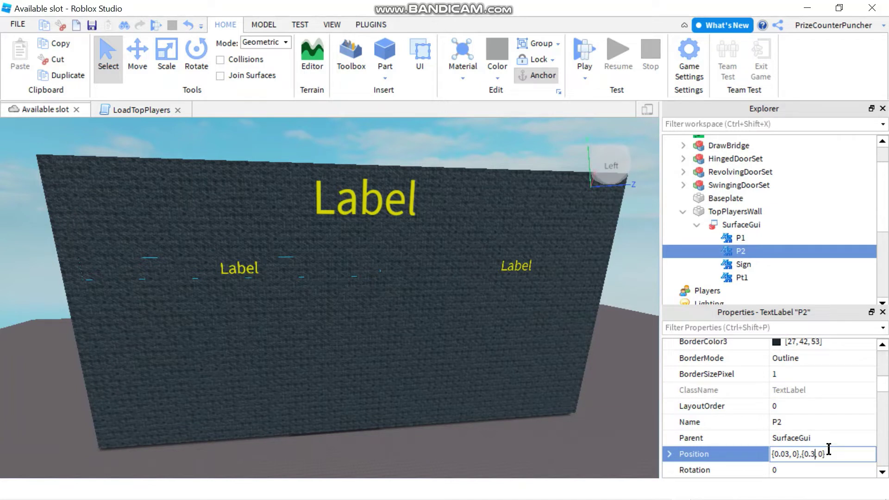
{"action": "key", "text": "BackSpace"}
{"action": "type", "text": "4"}
{"action": "key", "text": "Return"}
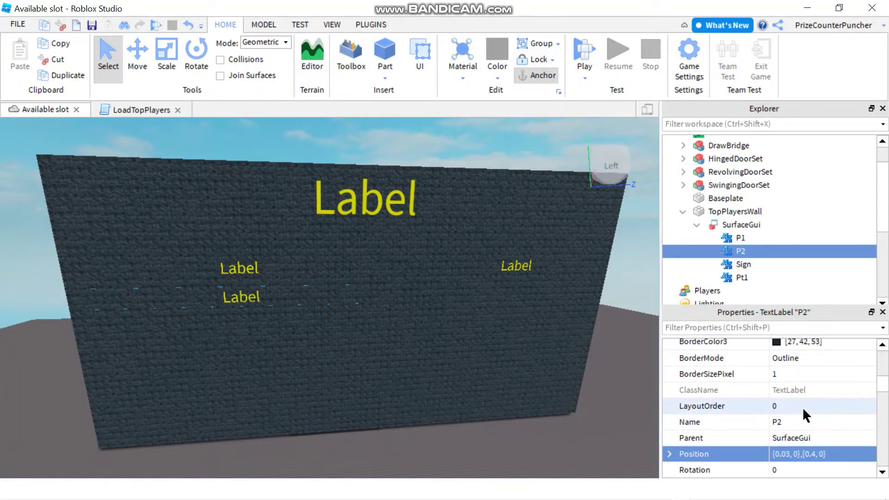
- Duplicate the P2 label and rename the copy P3
{"action": "key", "text": "ctrl+d"}
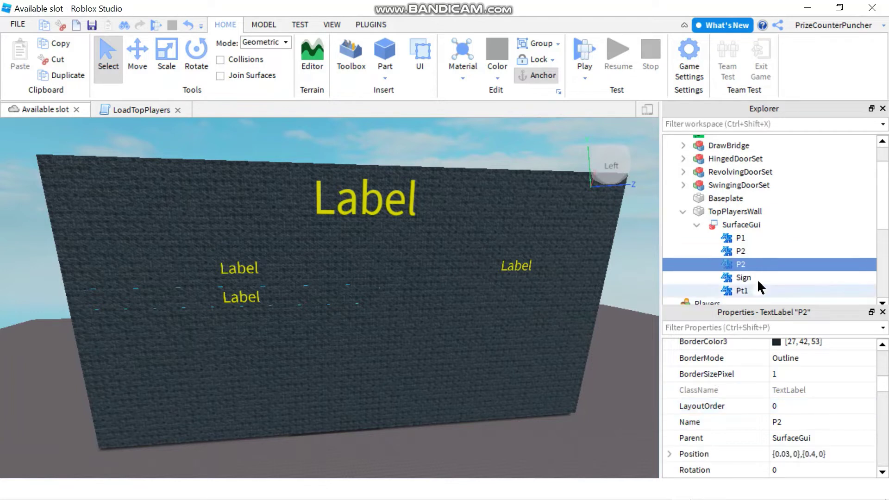
{"action": "double_click", "coordinate": [741, 269]}
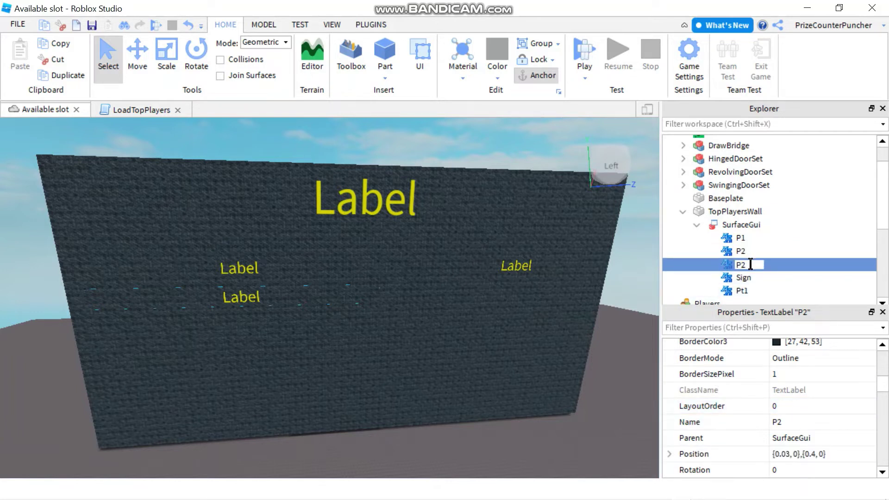
{"action": "key", "text": "BackSpace"}
{"action": "type", "text": "3"}
{"action": "left_click", "coordinate": [762, 277]}
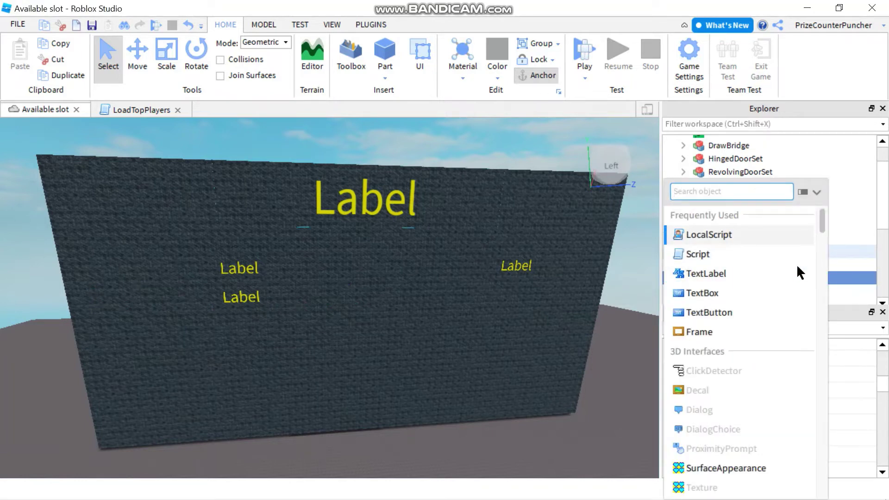
{"action": "left_click", "coordinate": [742, 254]}
{"action": "left_click", "coordinate": [743, 262]}
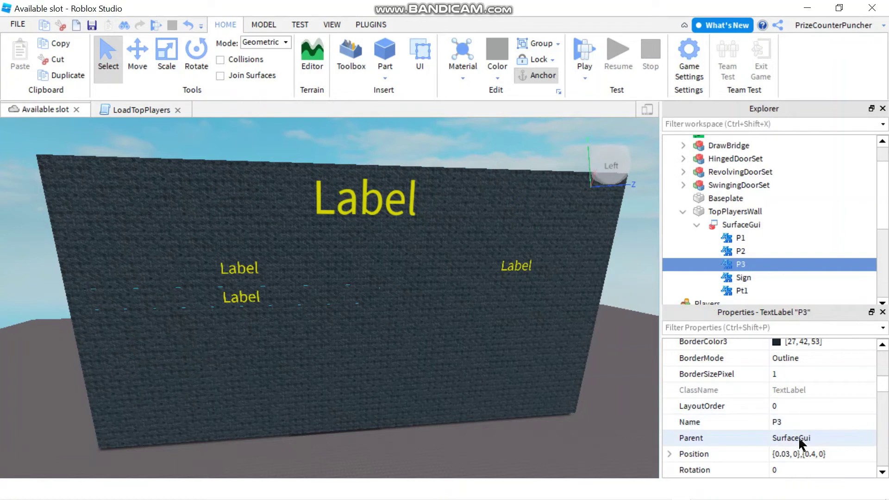
- Set the P3 label's Position to {0.03, 0},{0.5, 0}
{"action": "left_click", "coordinate": [815, 451]}
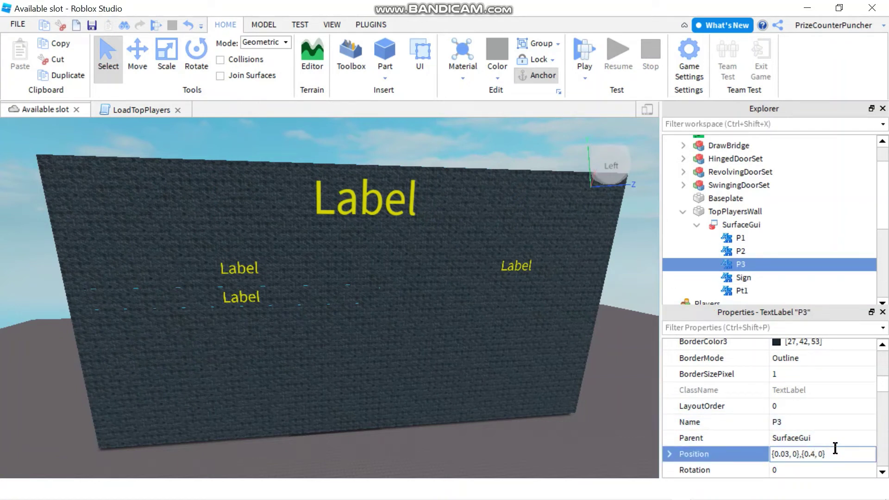
{"action": "key", "text": "BackSpace"}
{"action": "type", "text": "5"}
{"action": "key", "text": "Return"}
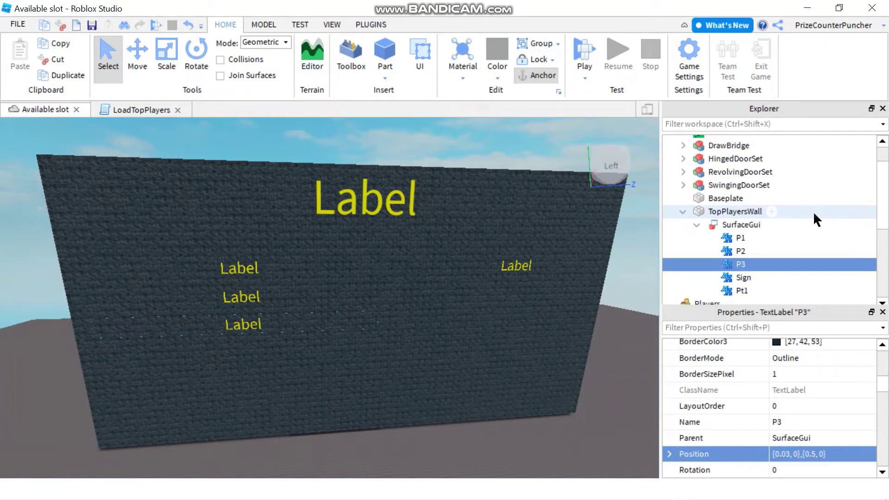
- Duplicate the P3 label and rename the copy P4
{"action": "key", "text": "ctrl+d"}
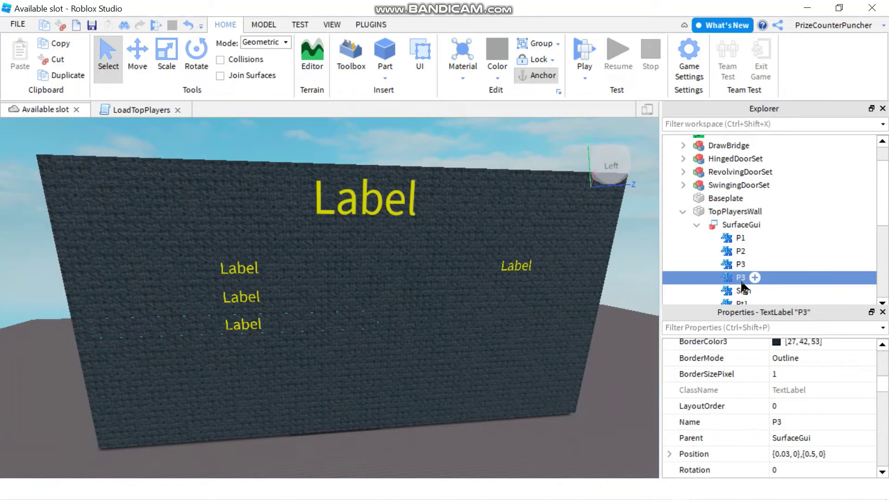
{"action": "type", "text": "P4"}
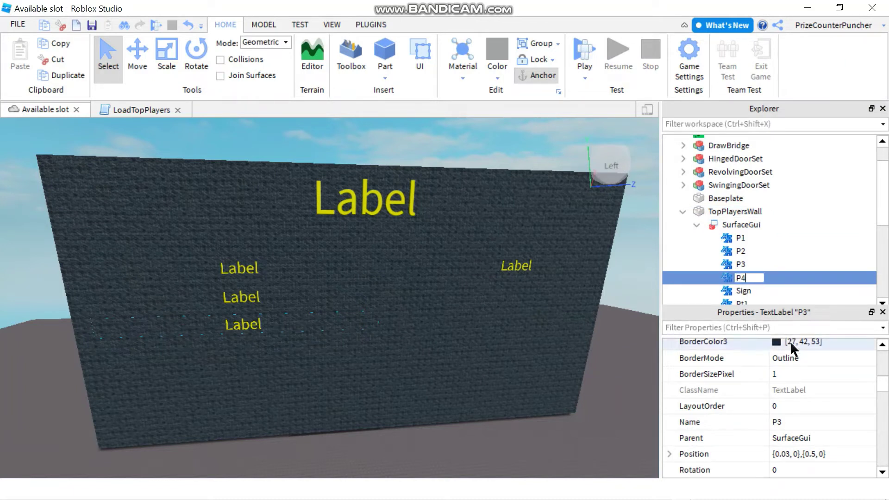
{"action": "key", "text": "Return"}
- Set the P4 label's Position to {0.03, 0},{0.6, 0}
{"action": "left_click", "coordinate": [808, 453]}
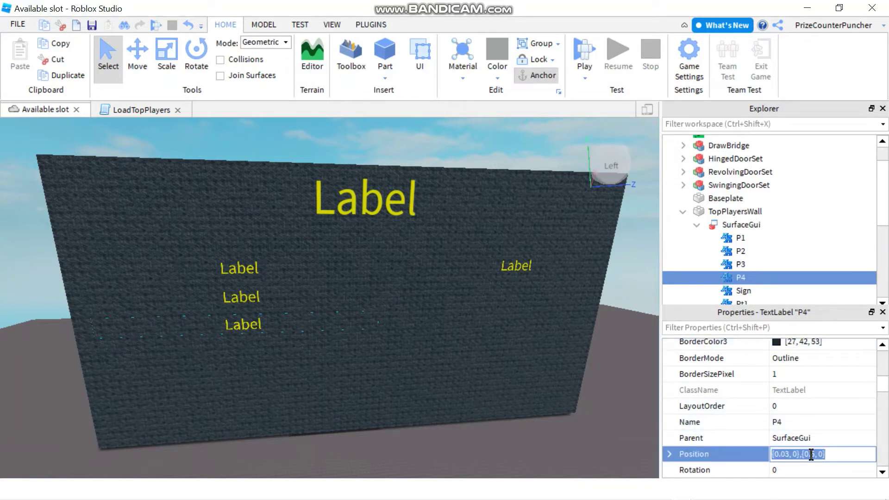
{"action": "left_click", "coordinate": [811, 454]}
{"action": "key", "text": "Delete"}
{"action": "type", "text": "6"}
{"action": "key", "text": "Return"}
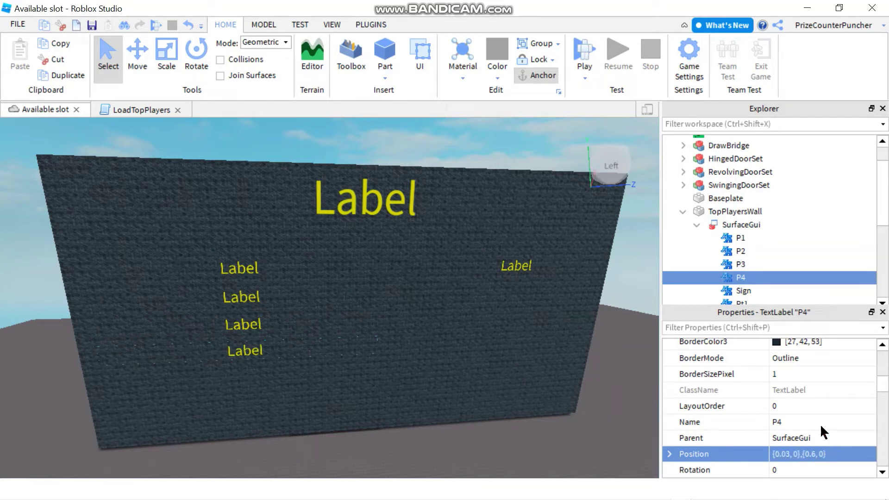
- Duplicate the P4 label, rename the copy P5, and open its Position for editing
{"action": "mouse_move", "coordinate": [744, 278]}
{"action": "right_click", "coordinate": [744, 278]}
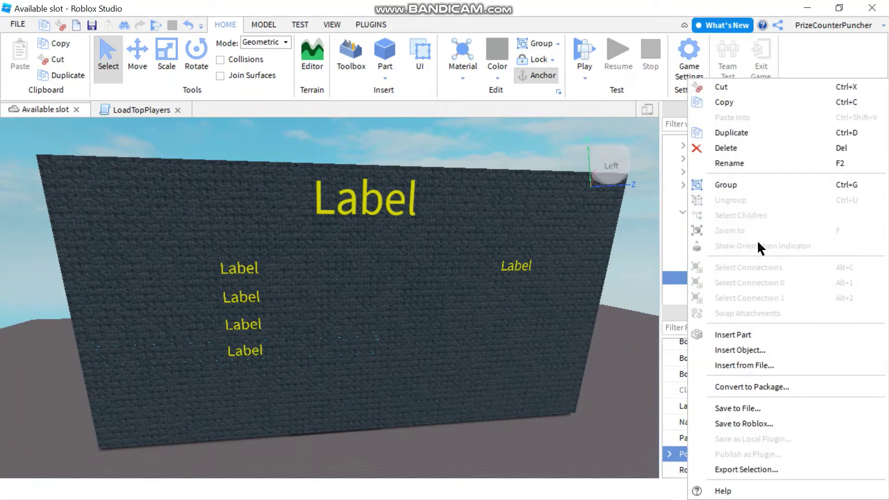
{"action": "left_click", "coordinate": [741, 132]}
{"action": "double_click", "coordinate": [741, 292]}
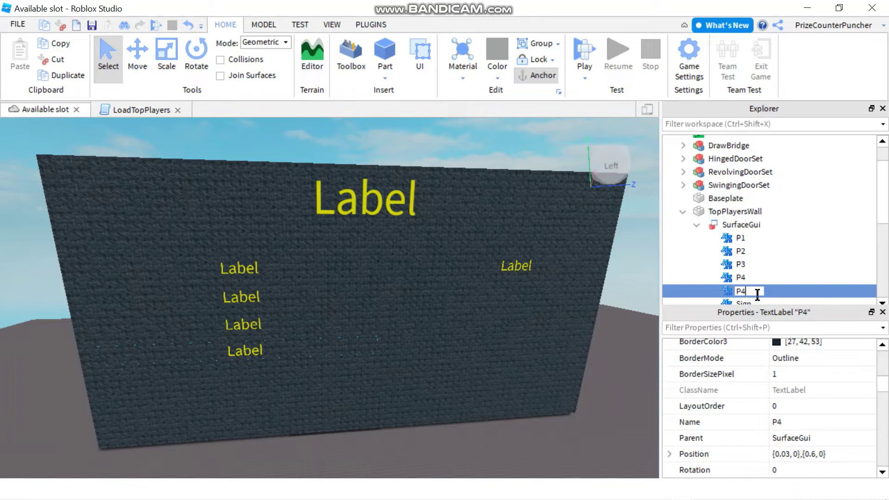
{"action": "key", "text": "BackSpace"}
{"action": "type", "text": "5"}
{"action": "key", "text": "Return"}
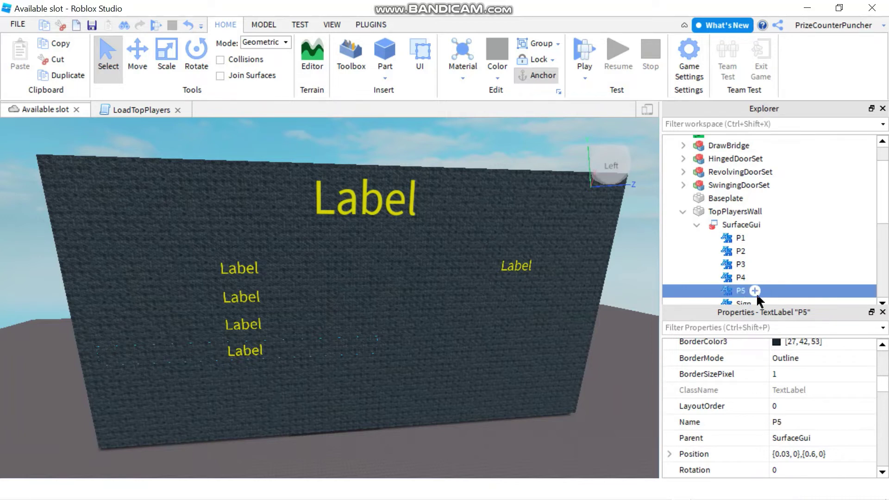
{"action": "left_click", "coordinate": [811, 452]}
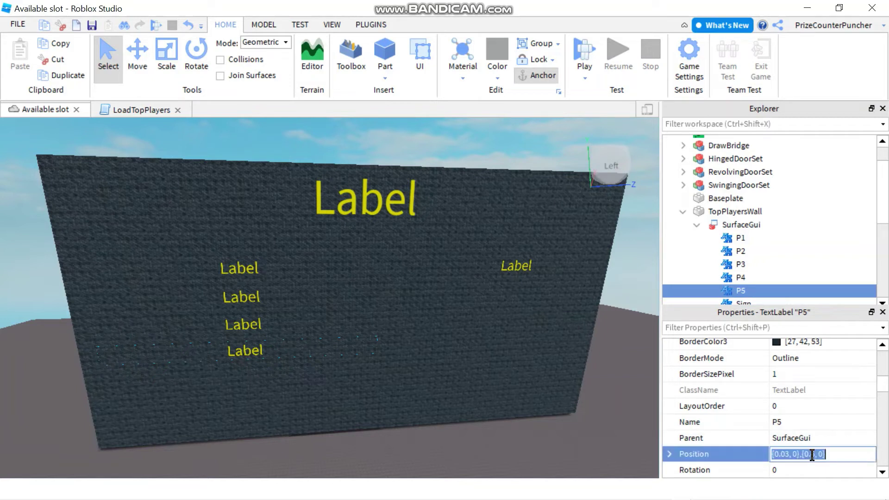
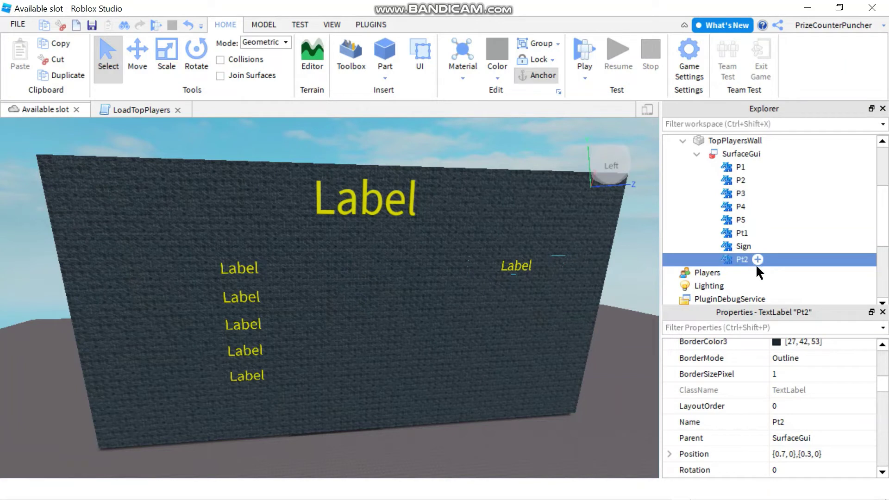
- Set the Pt2 label's Position to {0.7, 0},{0.4, 0}
{"action": "left_click", "coordinate": [808, 452]}
{"action": "left_click", "coordinate": [823, 453]}
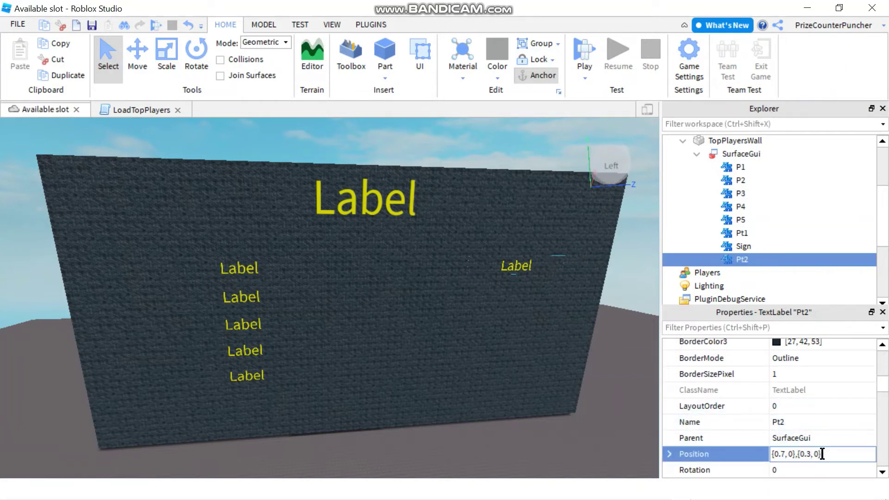
{"action": "key", "text": "Left"}
{"action": "key", "text": "Left"}
{"action": "key", "text": "Left"}
{"action": "key", "text": "Left"}
{"action": "key", "text": "BackSpace"}
{"action": "type", "text": "4"}
{"action": "key", "text": "Return"}
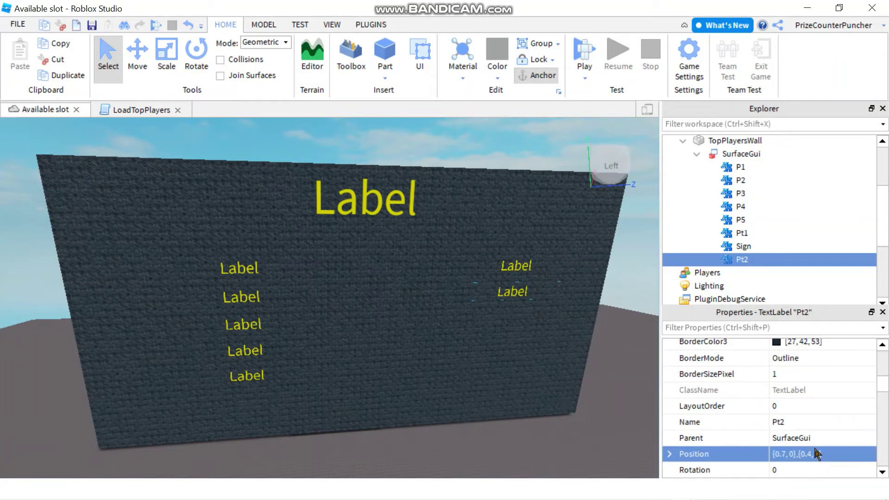
- Duplicate the Pt2 label and rename the copy Pt3
{"action": "key", "text": "ctrl+d"}
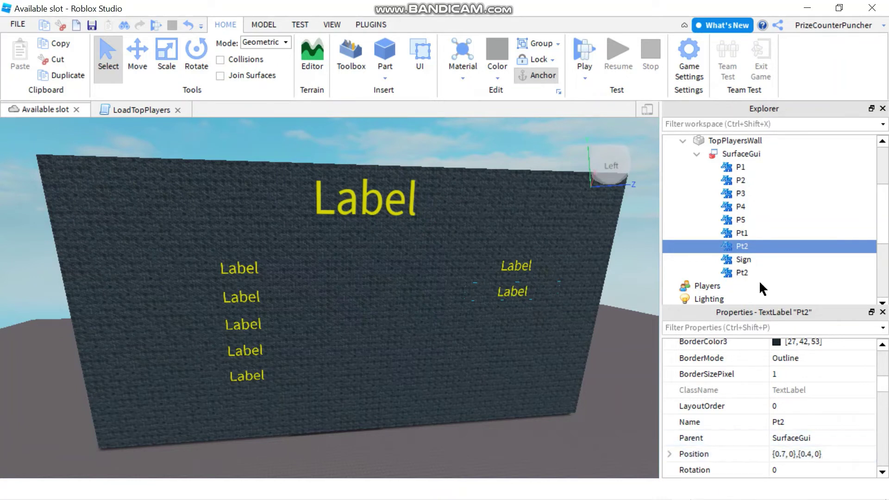
{"action": "left_click", "coordinate": [739, 273]}
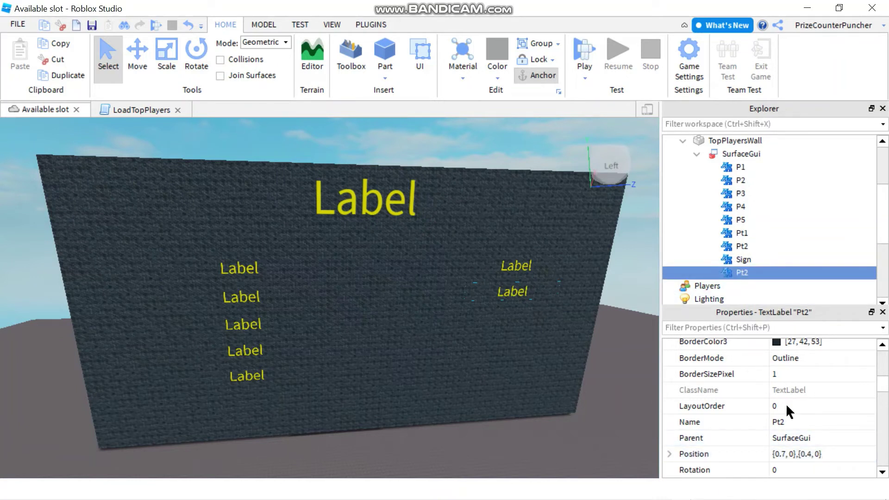
{"action": "left_click", "coordinate": [808, 453]}
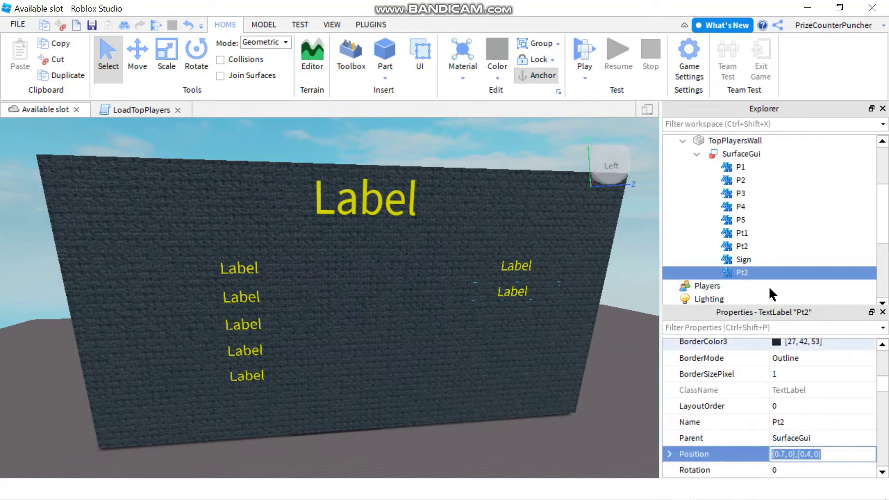
{"action": "left_click", "coordinate": [742, 272]}
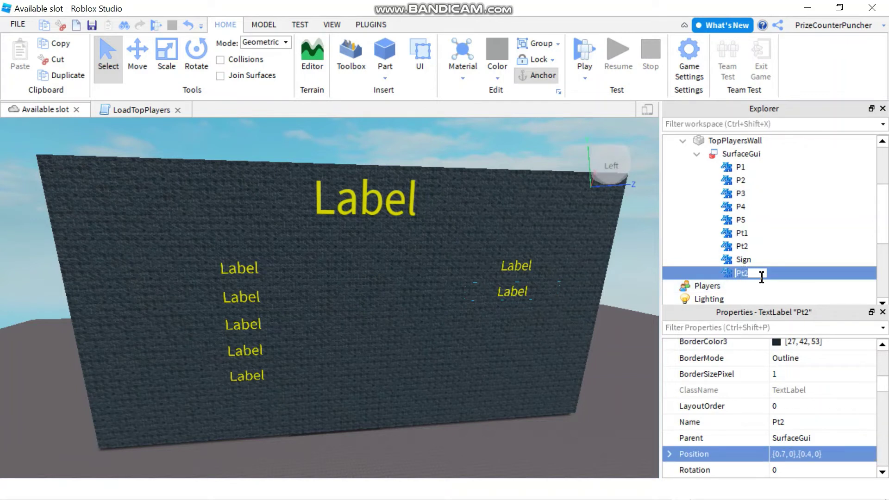
{"action": "type", "text": "3"}
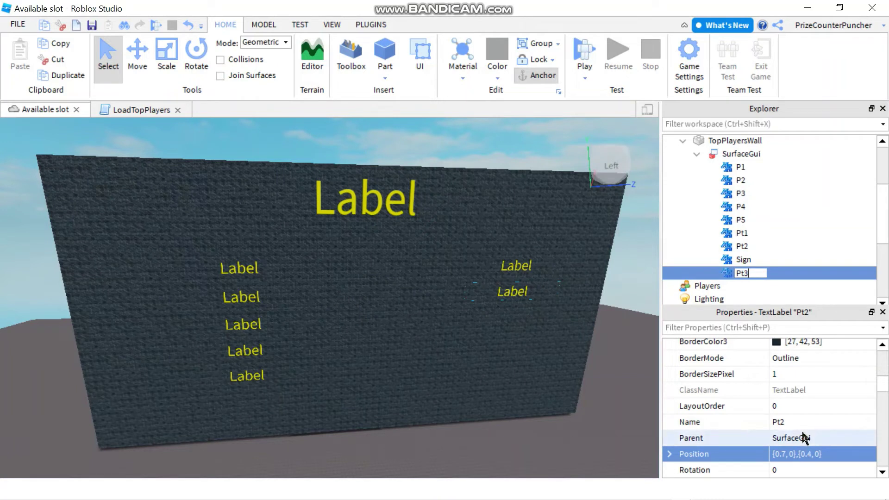
{"action": "key", "text": "Return"}
- Set the Pt3 label's Position to {0.7, 0},{0.5, 0}
{"action": "left_click", "coordinate": [809, 454]}
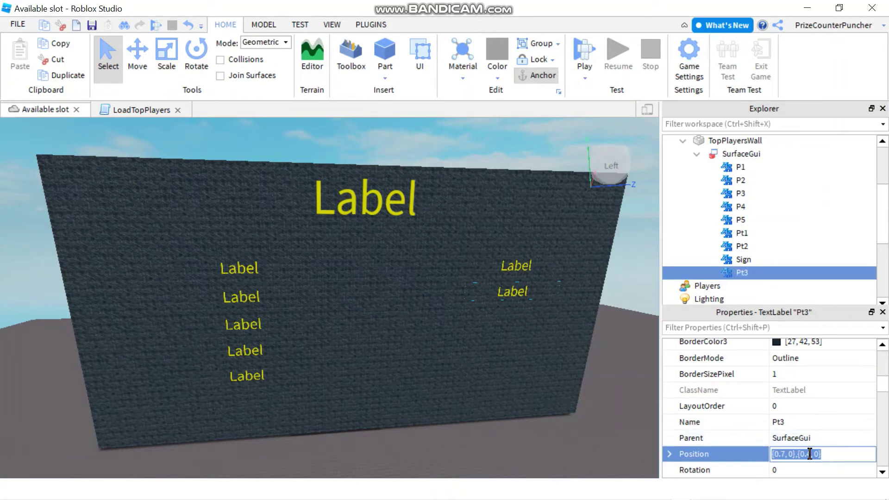
{"action": "left_click", "coordinate": [808, 454]}
{"action": "key", "text": "BackSpace"}
{"action": "type", "text": "5"}
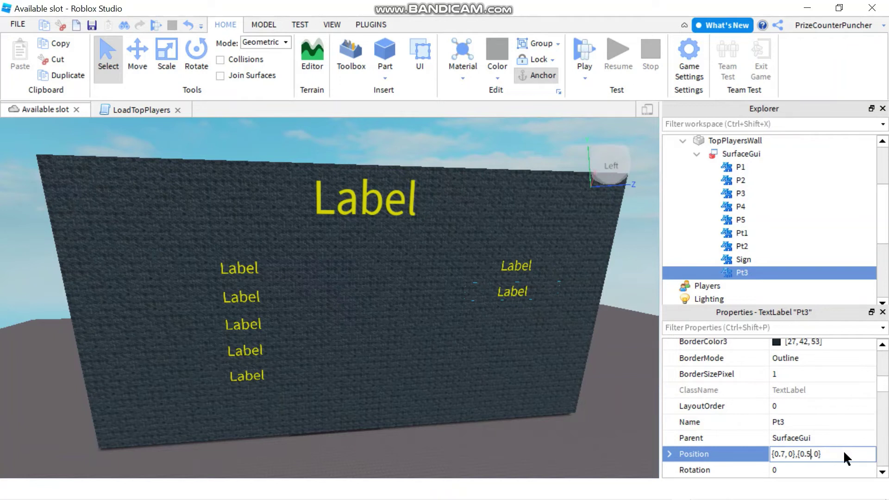
{"action": "key", "text": "Return"}
- Duplicate the Pt3 label and rename the copy Pt4
{"action": "mouse_move", "coordinate": [742, 274]}
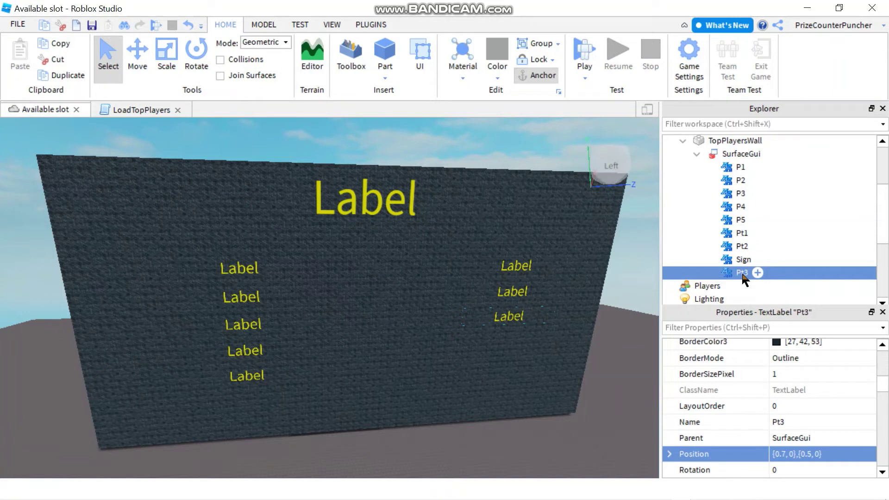
{"action": "key", "text": "ctrl+d"}
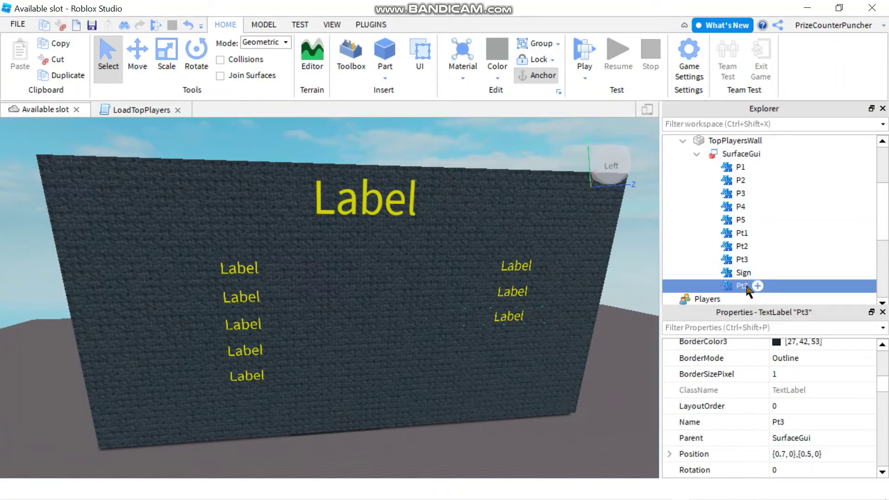
{"action": "left_click", "coordinate": [743, 286]}
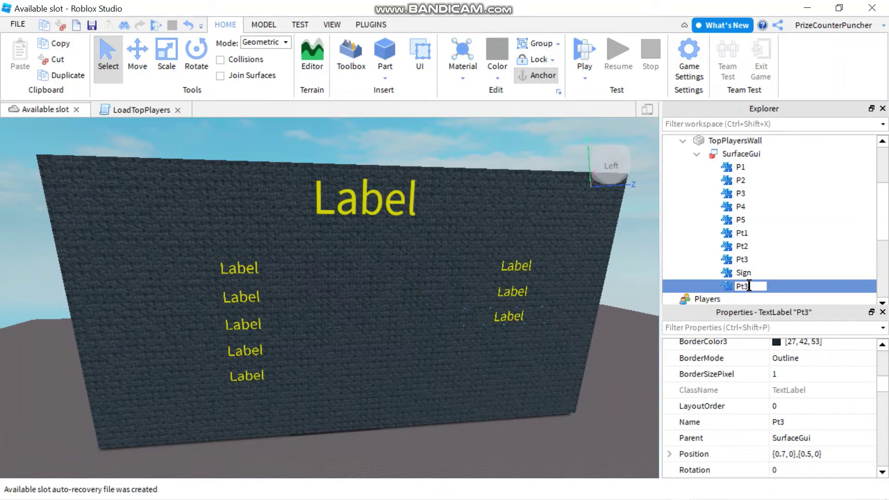
{"action": "type", "text": "4"}
{"action": "key", "text": "Return"}
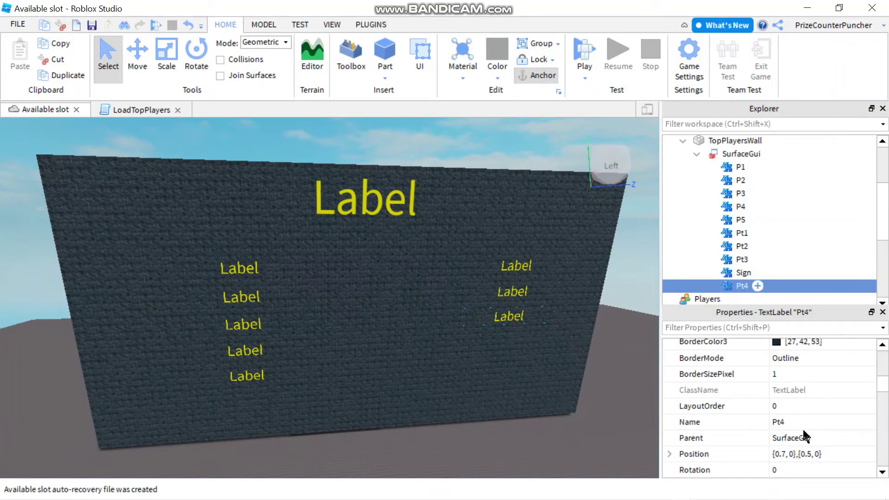
- Set the Pt4 label's Position to {0.7, 0},{0.6, 0}
{"action": "left_click", "coordinate": [807, 455]}
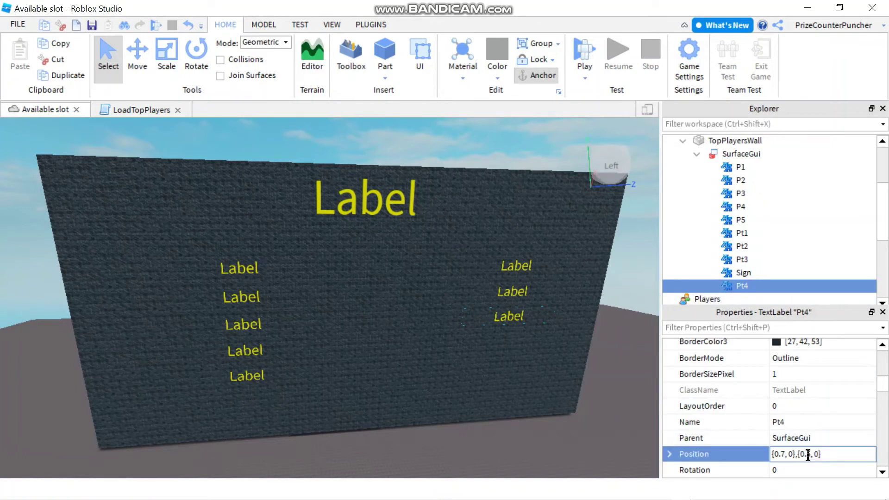
{"action": "key", "text": "Delete"}
{"action": "type", "text": "6"}
{"action": "key", "text": "Return"}
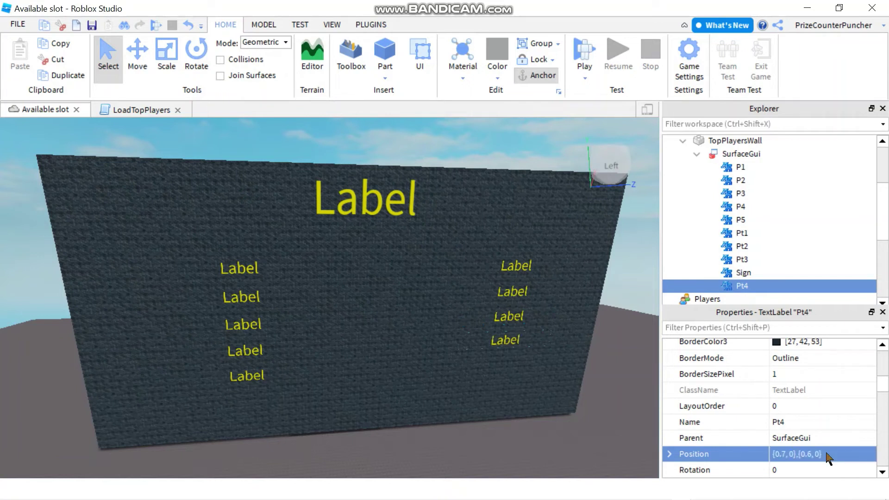
- Duplicate the Pt4 label and rename the copy Pt5
{"action": "key", "text": "ctrl+d"}
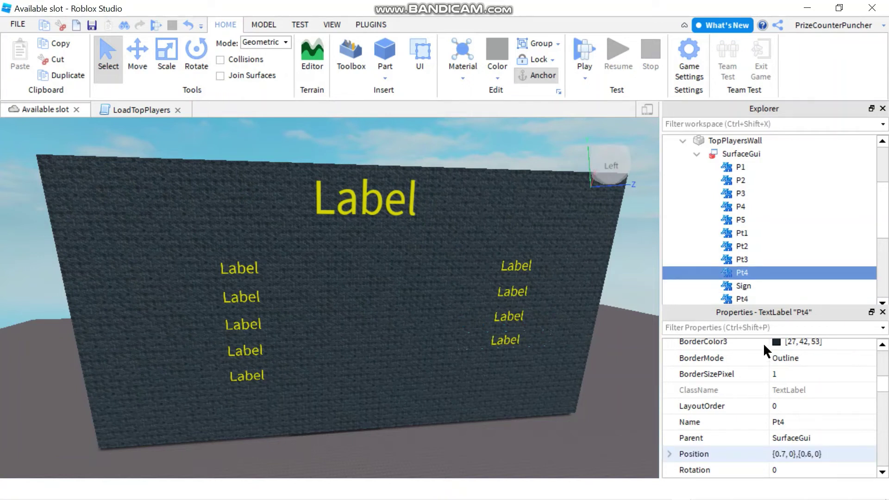
{"action": "left_click", "coordinate": [741, 299]}
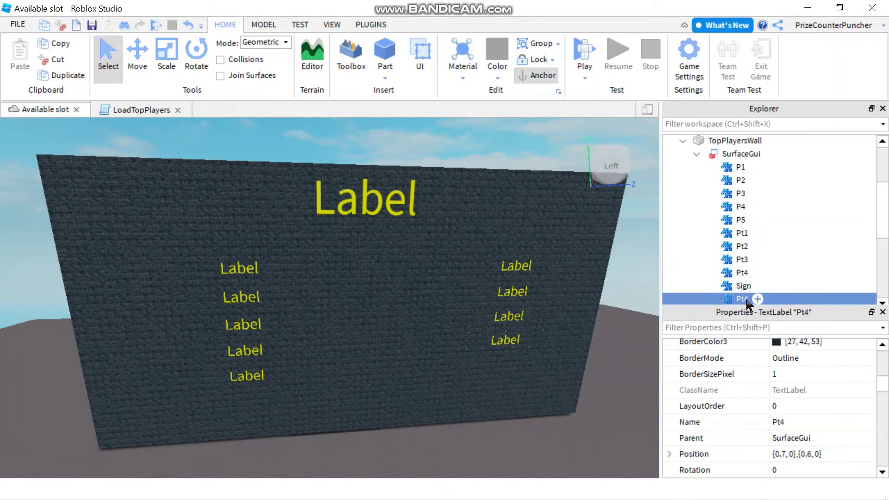
{"action": "left_click", "coordinate": [746, 299]}
{"action": "key", "text": "BackSpace"}
{"action": "type", "text": "5"}
{"action": "key", "text": "Return"}
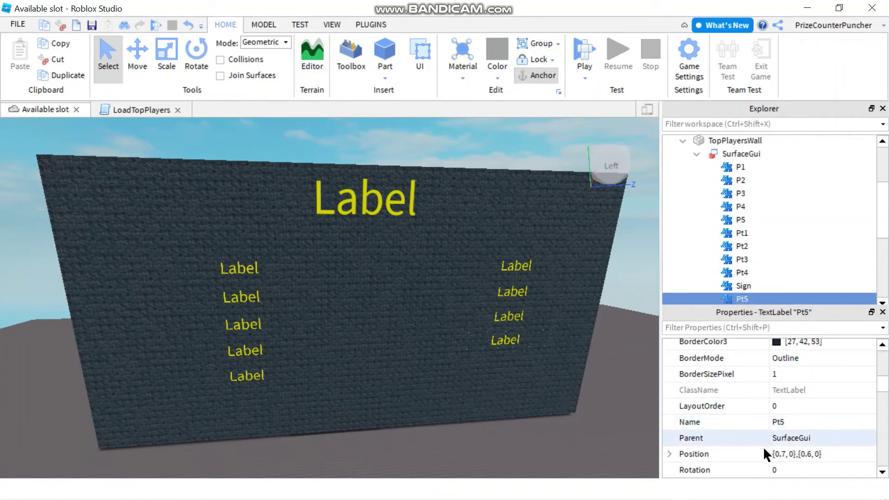
- Set the Pt5 label's Position to {0.7, 0},{0.7, 0}
{"action": "left_click", "coordinate": [808, 453]}
{"action": "left_click", "coordinate": [821, 454]}
{"action": "key", "text": "Left"}
{"action": "key", "text": "Left"}
{"action": "key", "text": "Left"}
{"action": "key", "text": "Left"}
{"action": "key", "text": "BackSpace"}
{"action": "type", "text": "7"}
{"action": "key", "text": "Return"}
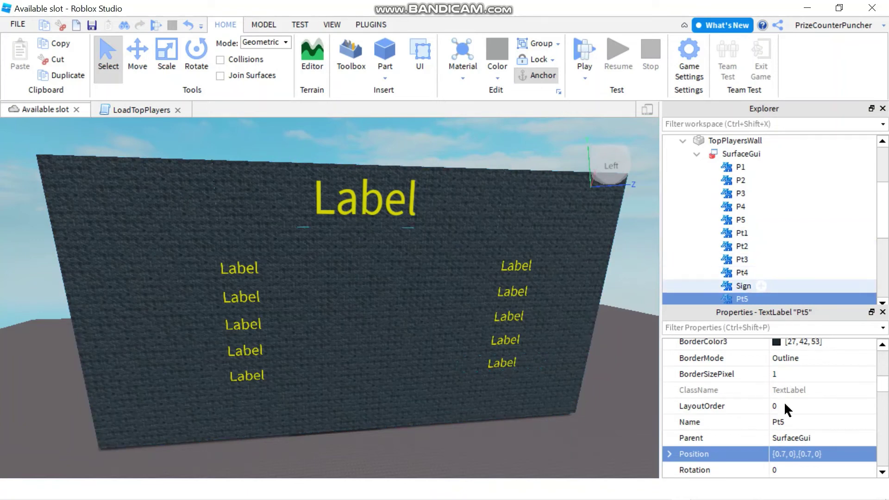
- Set the Text of the Sign label to "Top Players"
{"action": "key", "text": "Up"}
{"action": "scroll", "coordinate": [784, 406], "scroll_direction": "down", "scroll_amount": 5}
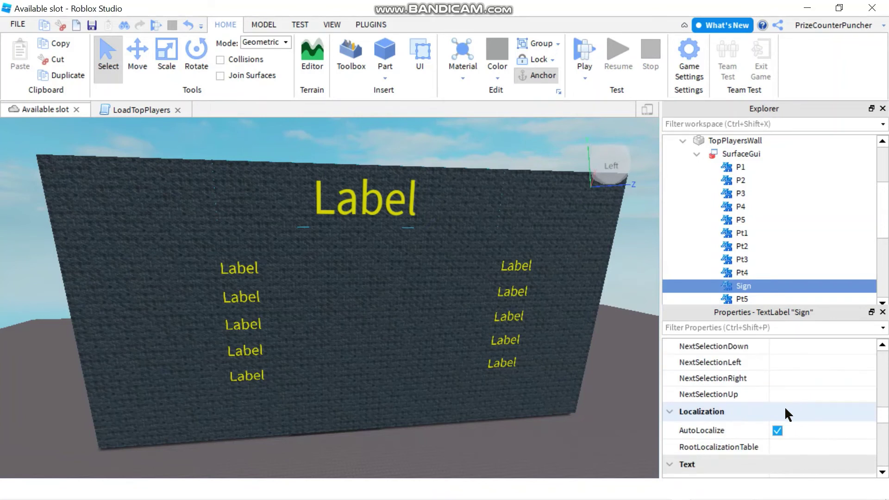
{"action": "left_click", "coordinate": [793, 408]}
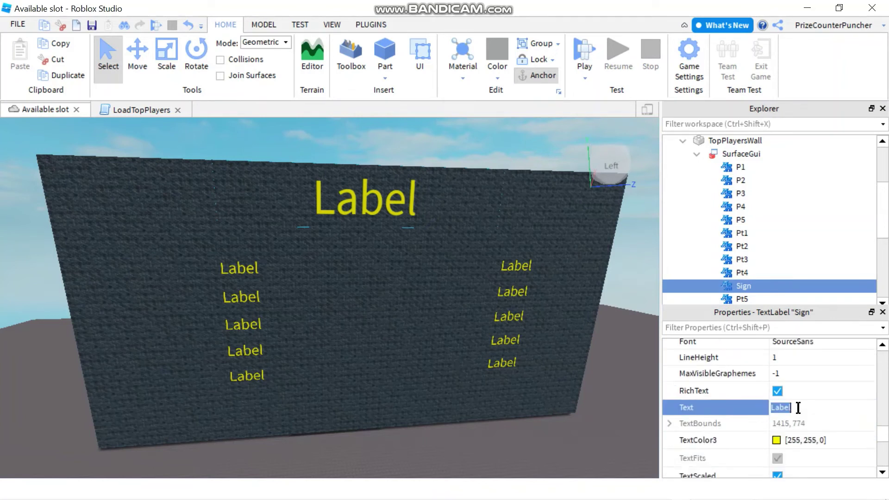
{"action": "type", "text": "Top Players"}
{"action": "key", "text": "Return"}
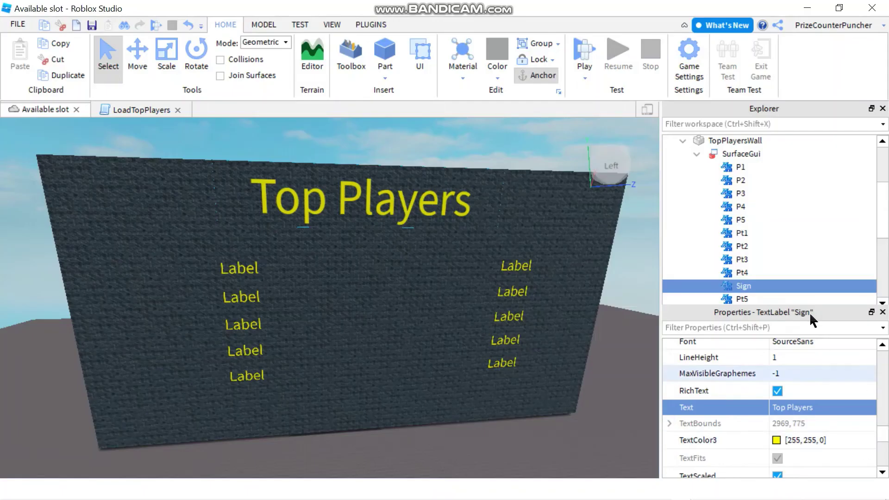
- Clear the Text of the five player labels P1 to P5 together
{"action": "left_click", "coordinate": [741, 167]}
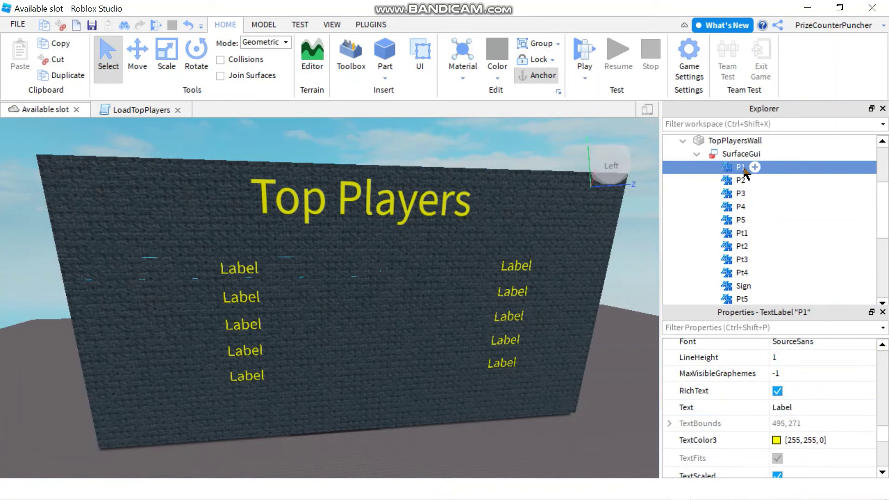
{"action": "left_click", "coordinate": [742, 220], "text": "shift"}
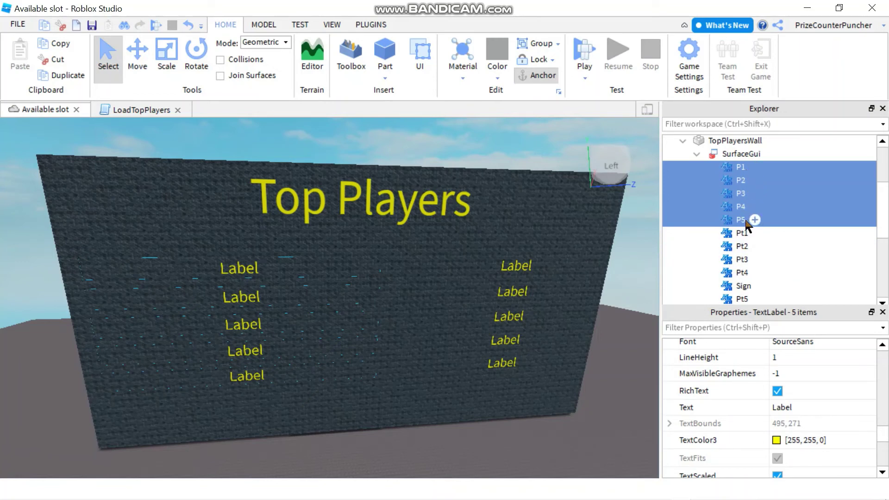
{"action": "left_click", "coordinate": [803, 407]}
{"action": "key", "text": "BackSpace"}
{"action": "key", "text": "Return"}
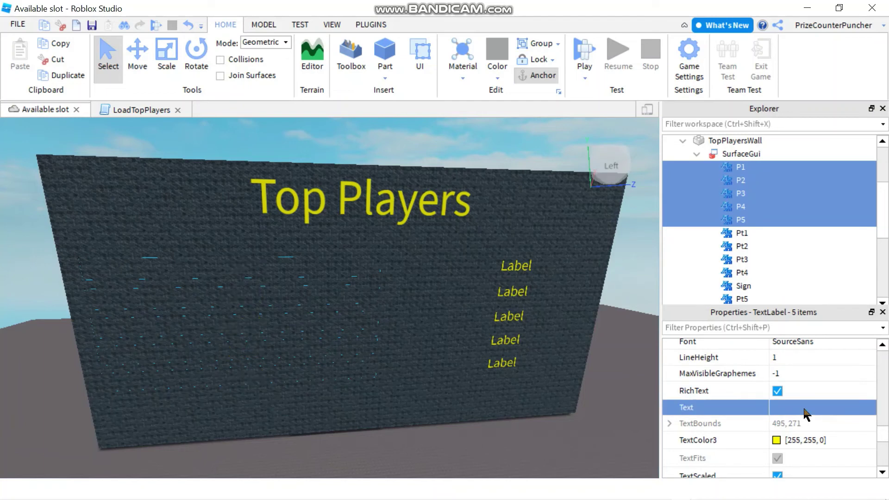
- Clear the Text of the labels Pt1 to Pt5 together, leaving the Sign label out of the selection
{"action": "left_click", "coordinate": [740, 233]}
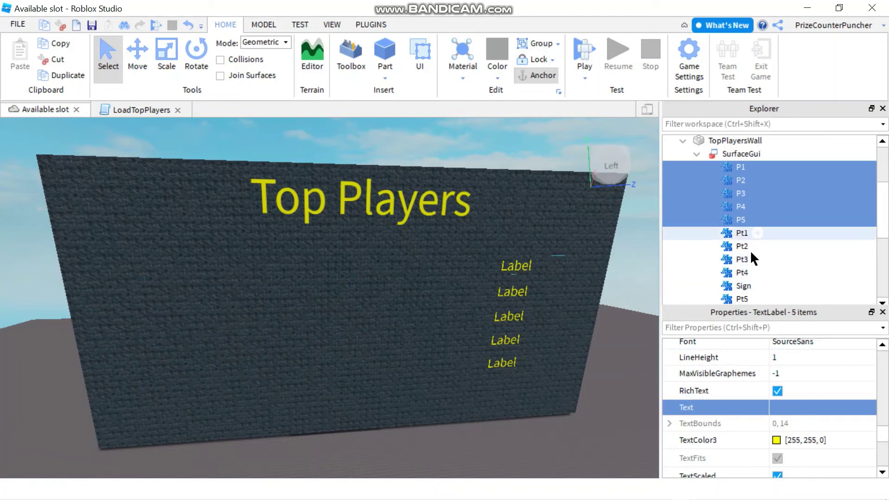
{"action": "left_click", "coordinate": [742, 299], "text": "shift"}
{"action": "left_click", "coordinate": [744, 285], "text": "ctrl"}
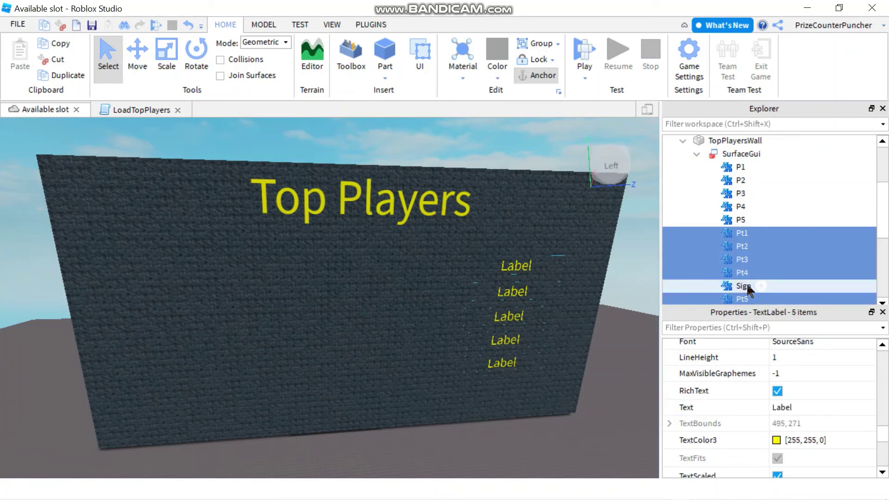
{"action": "left_click", "coordinate": [794, 405]}
{"action": "key", "text": "BackSpace"}
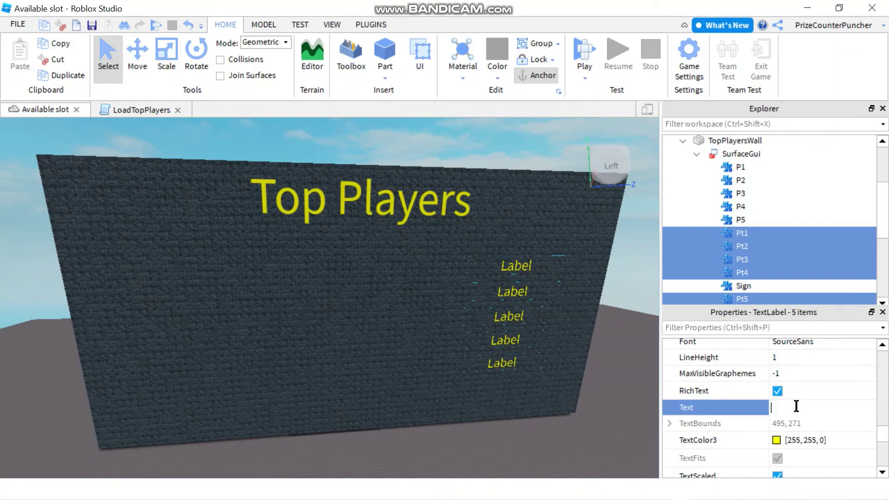
{"action": "key", "text": "Return"}
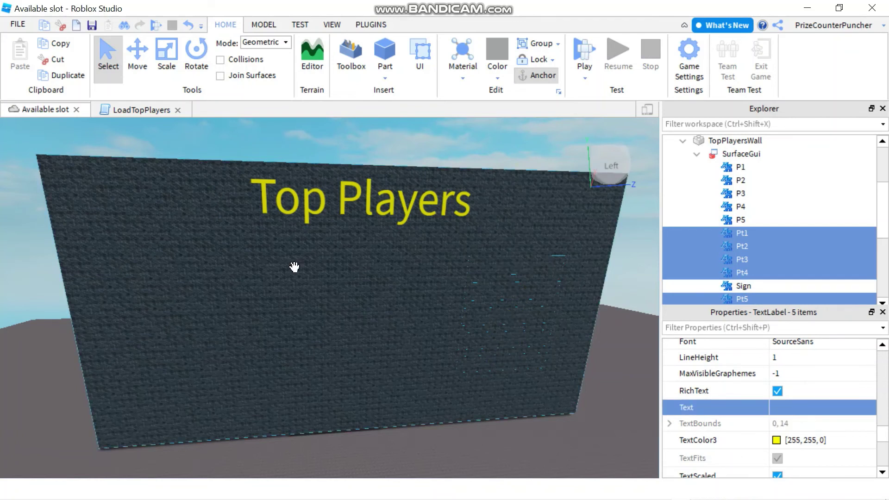